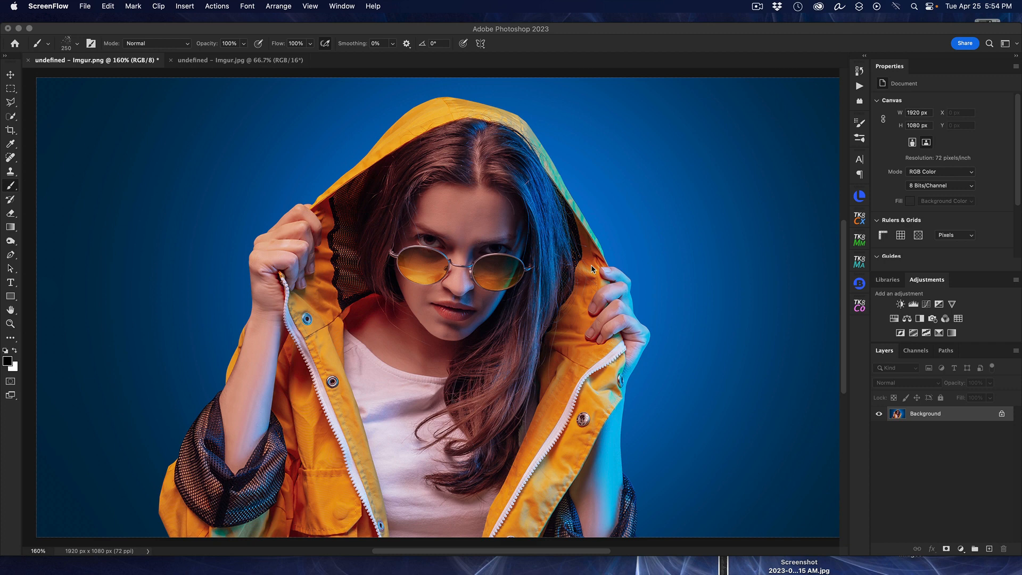
Step: Duplicate the Background layer, and copy the automatically selected subject from the duplicate onto its own layer
click(705, 274)
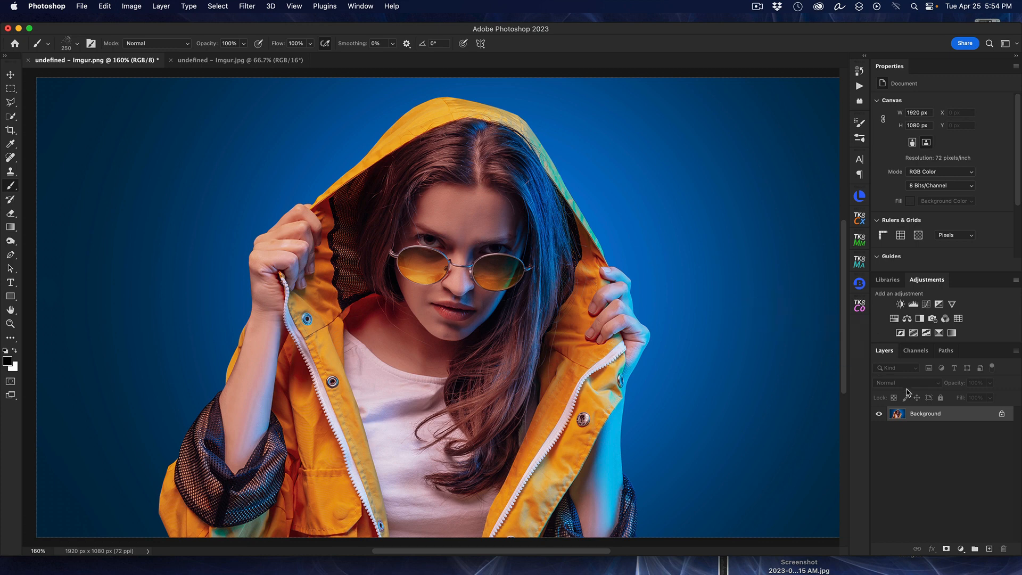
key(super+j)
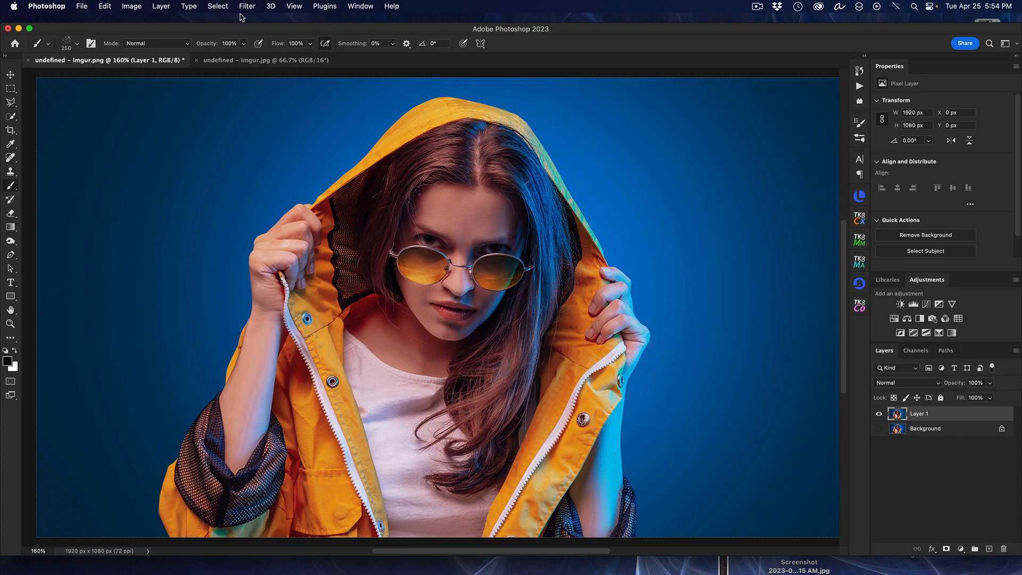
click(217, 6)
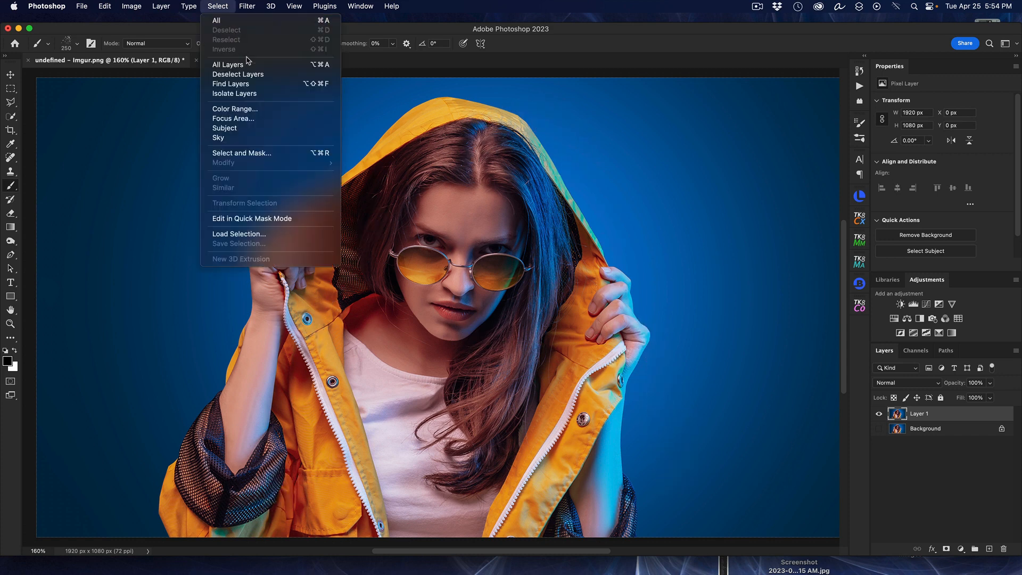
click(246, 128)
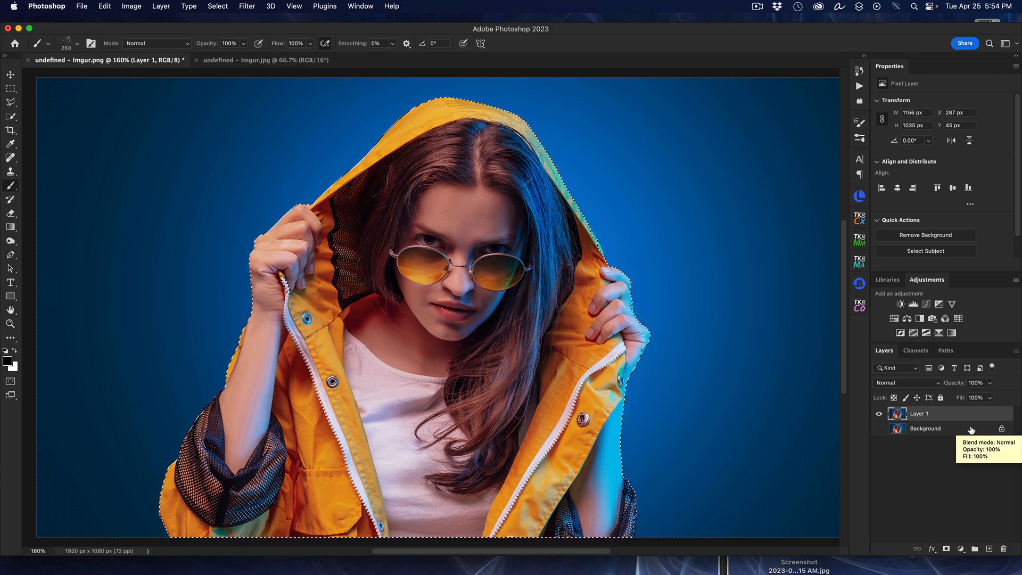
key(super+j)
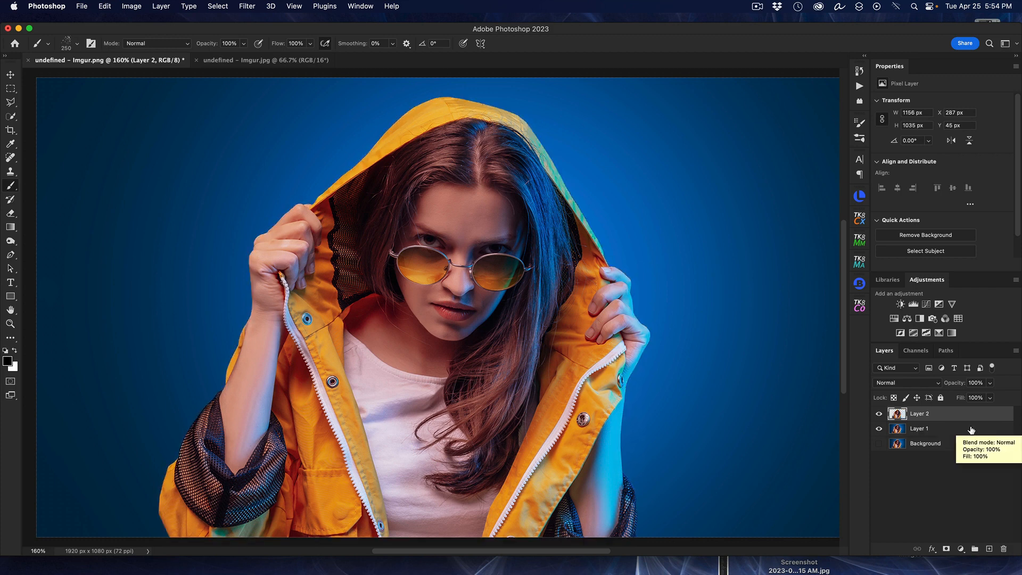
click(879, 429)
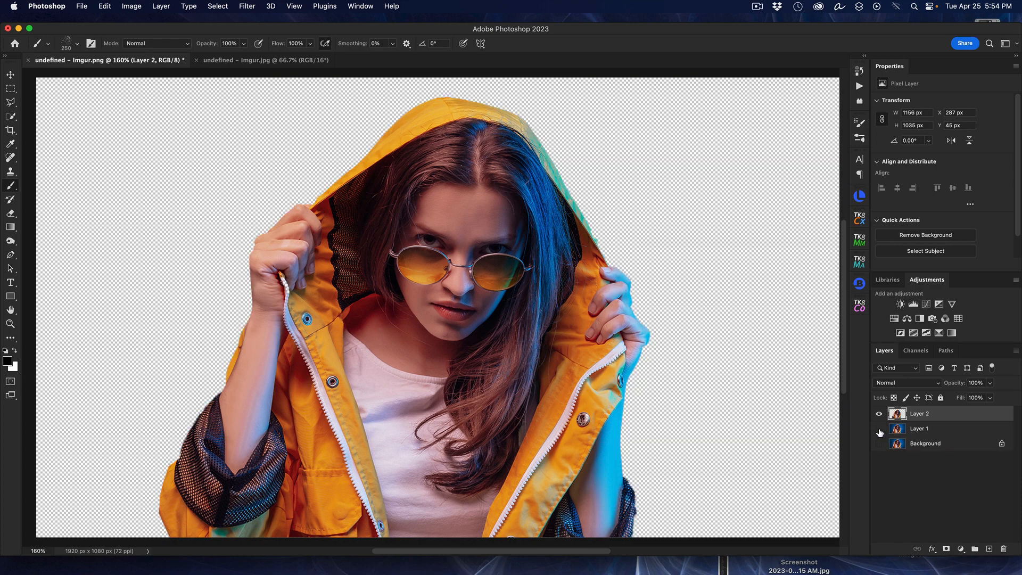
click(879, 429)
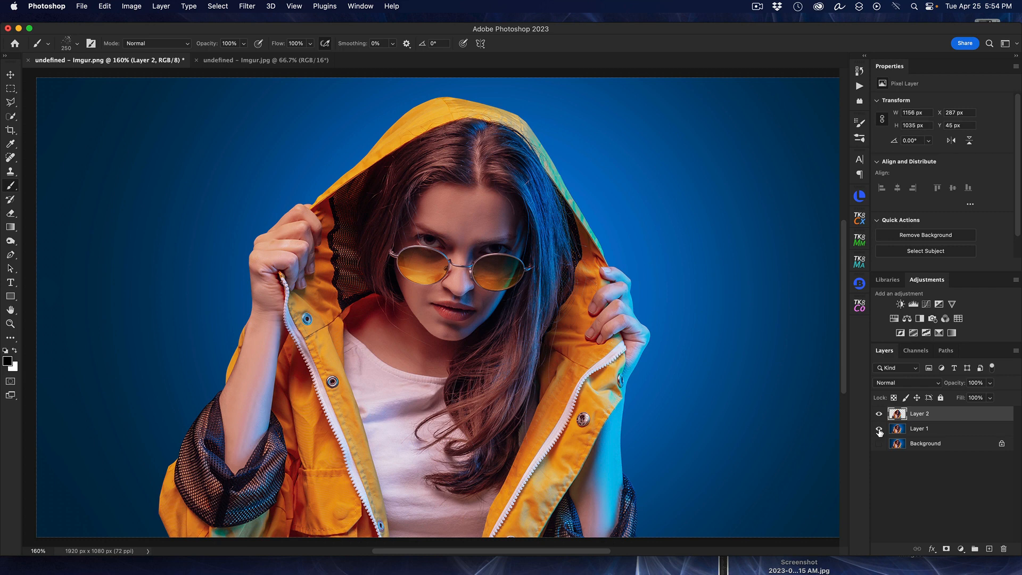
Step: Liquify Layer 1 with the 400-size Forward Warp brush, pushing the hood, hand, arm and sleeve outward to the left
click(944, 433)
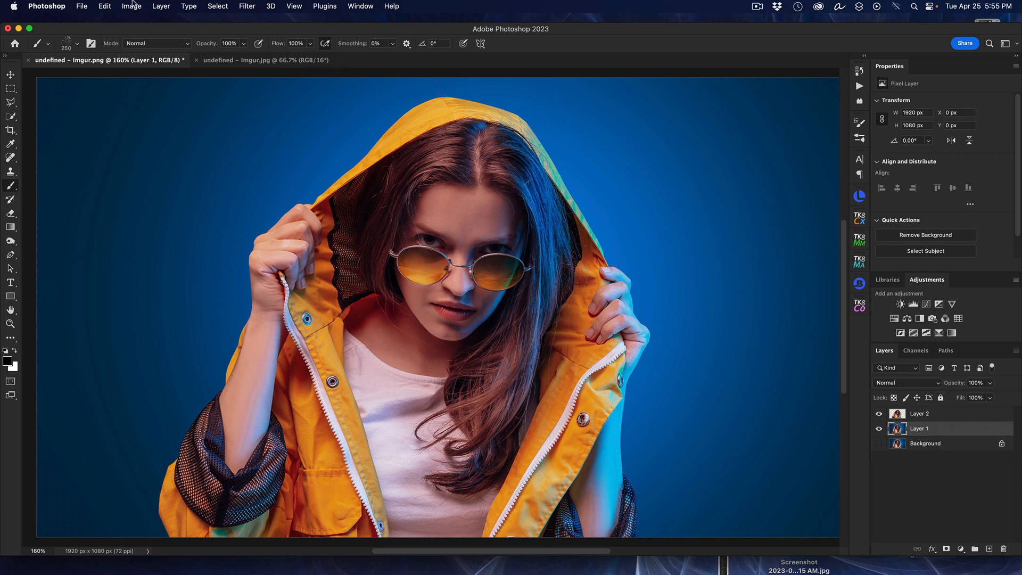
click(248, 6)
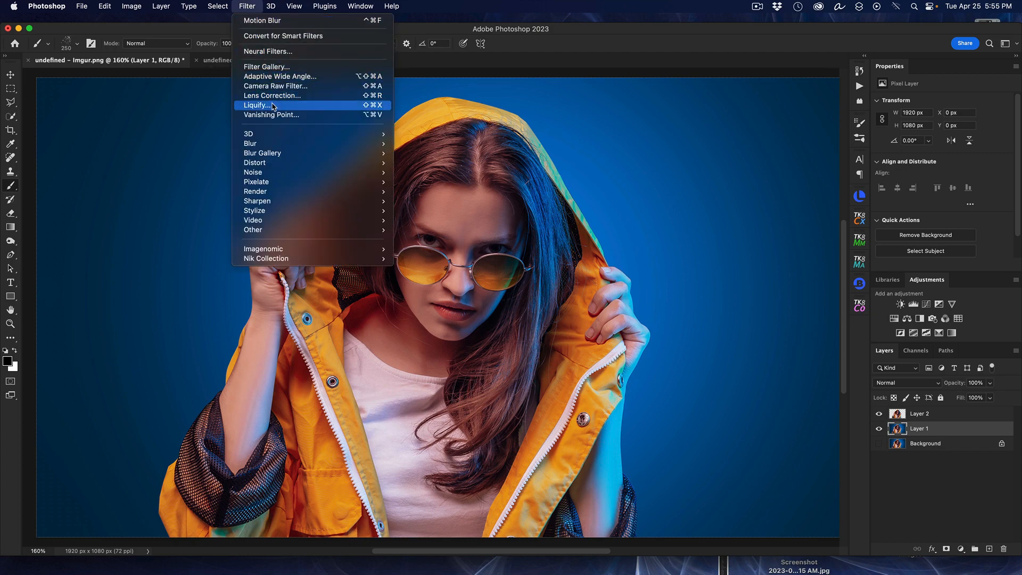
click(273, 106)
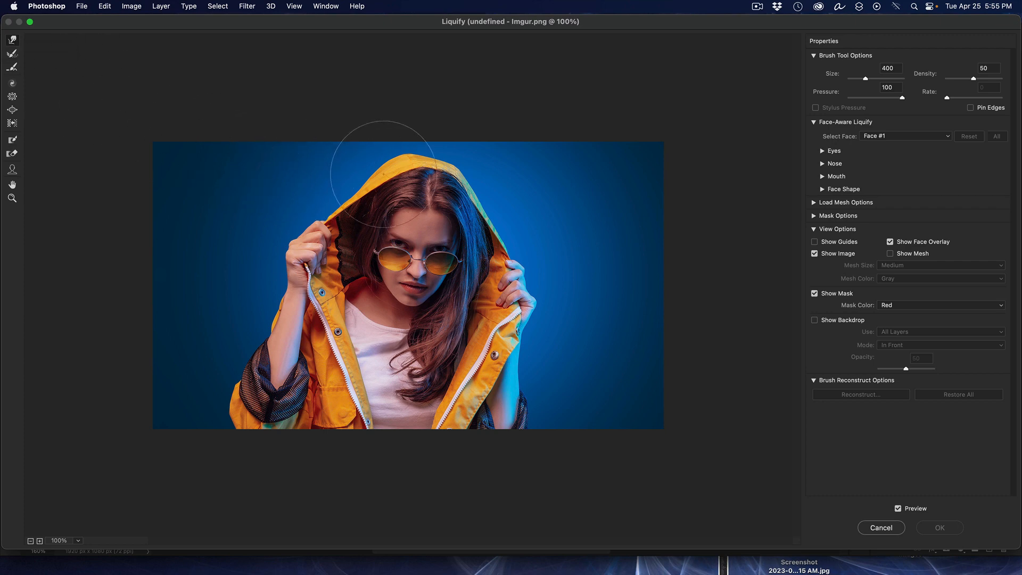
drag(385, 171, 296, 178)
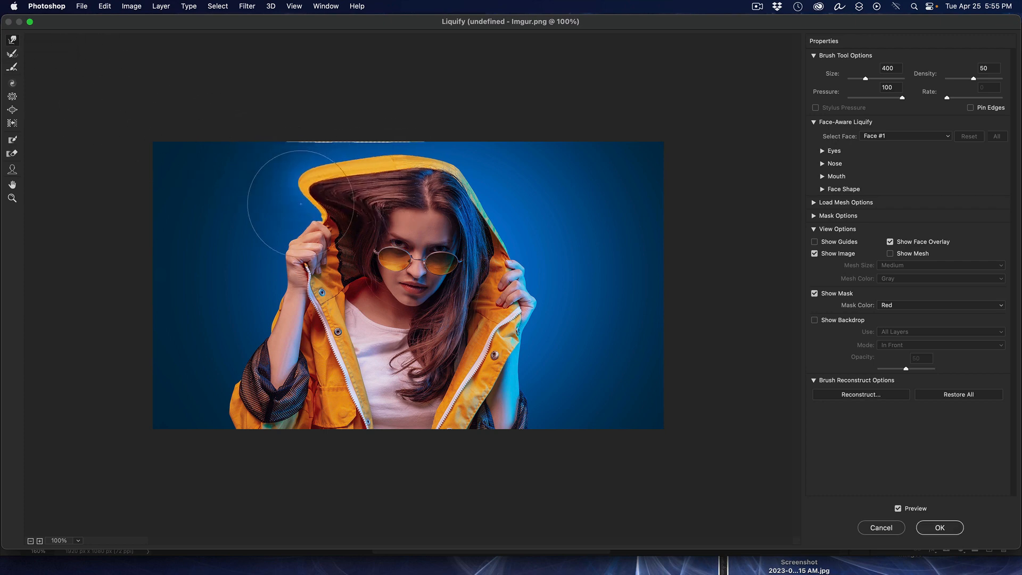
drag(312, 226, 232, 233)
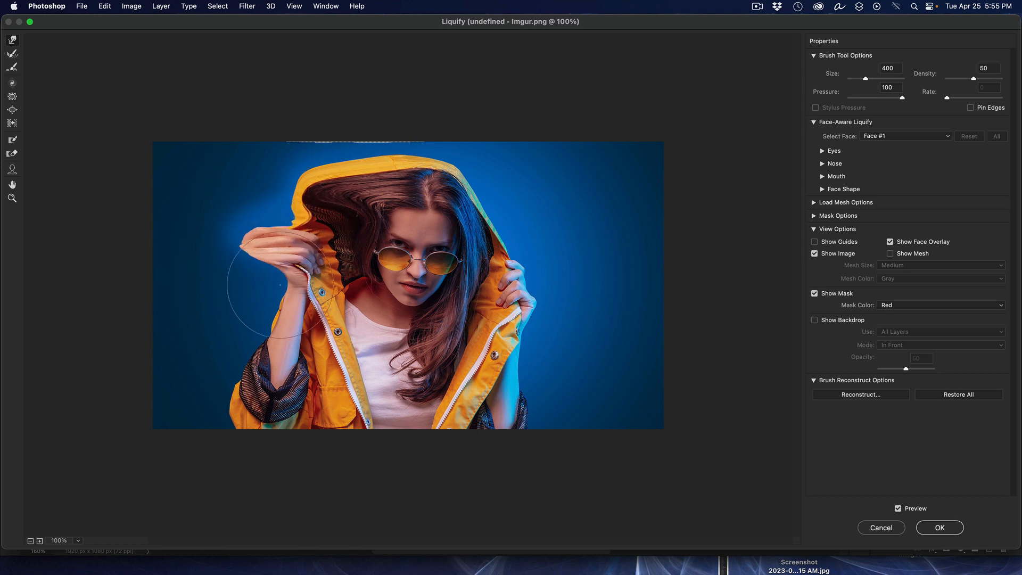
drag(333, 306, 201, 296)
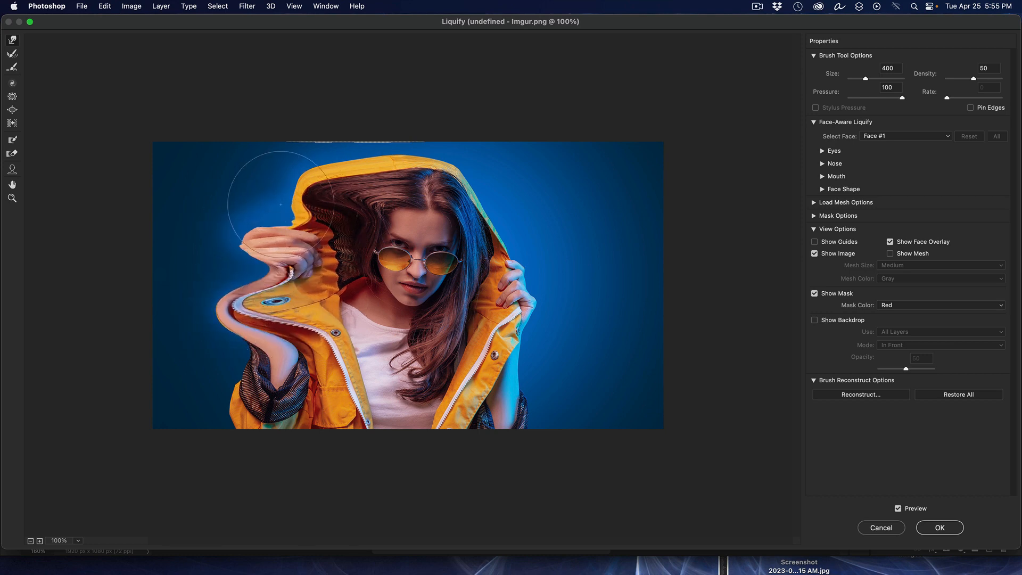
mouse_move(354, 136)
mouse_down()
mouse_move(269, 133)
mouse_move(266, 160)
mouse_up()
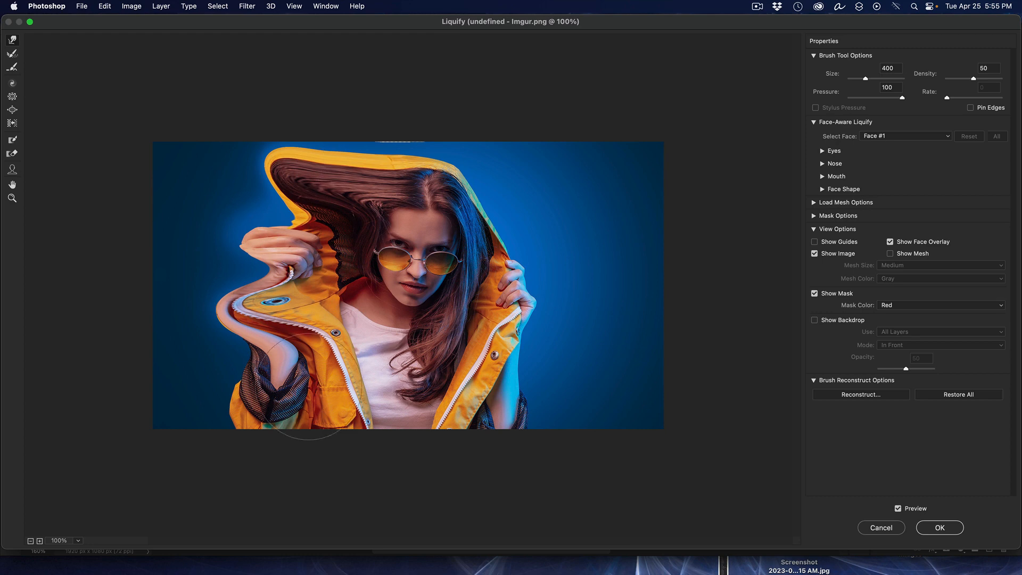
drag(306, 386, 91, 388)
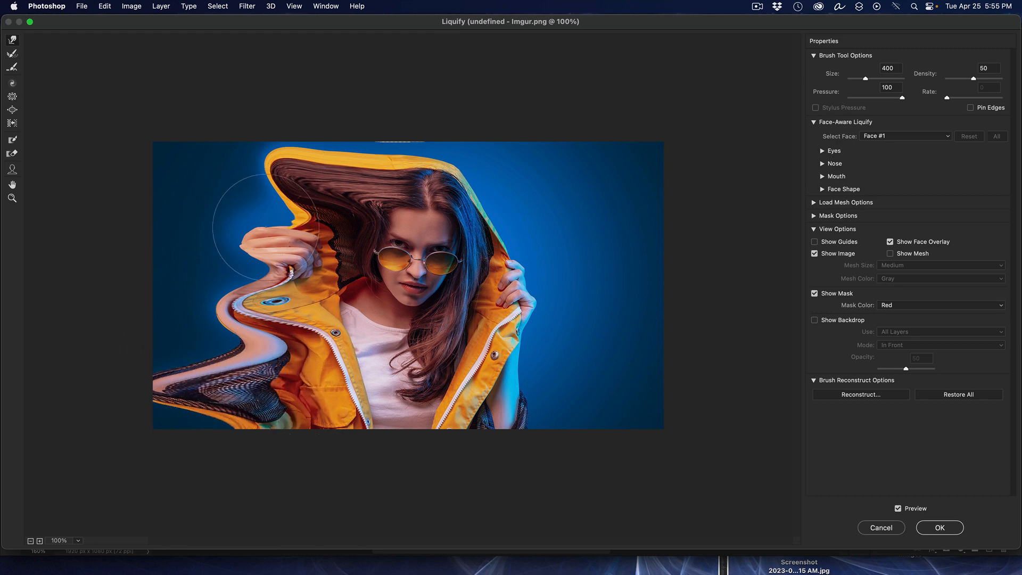
mouse_move(266, 228)
mouse_down()
mouse_move(208, 184)
mouse_move(213, 173)
mouse_up()
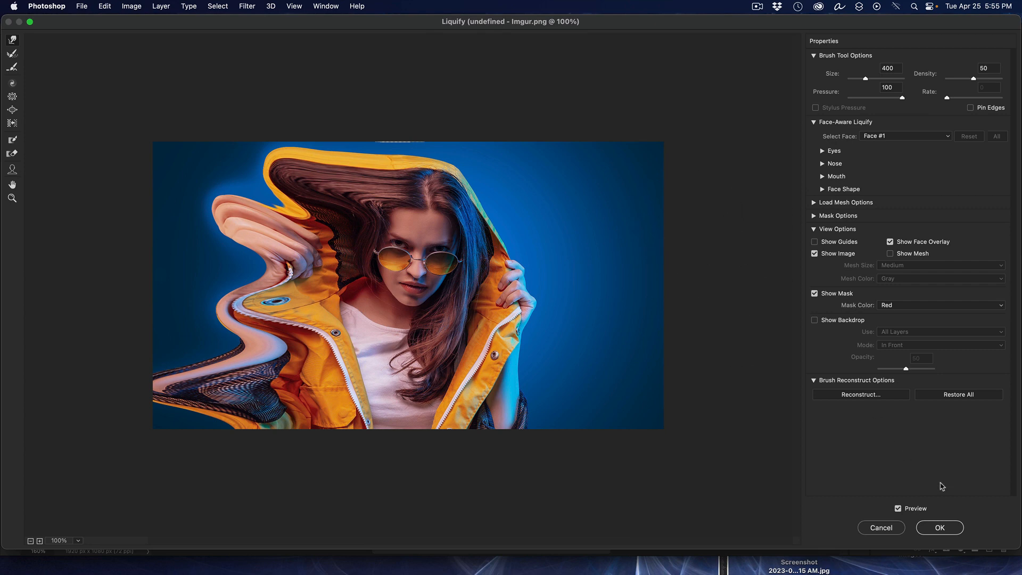
click(940, 528)
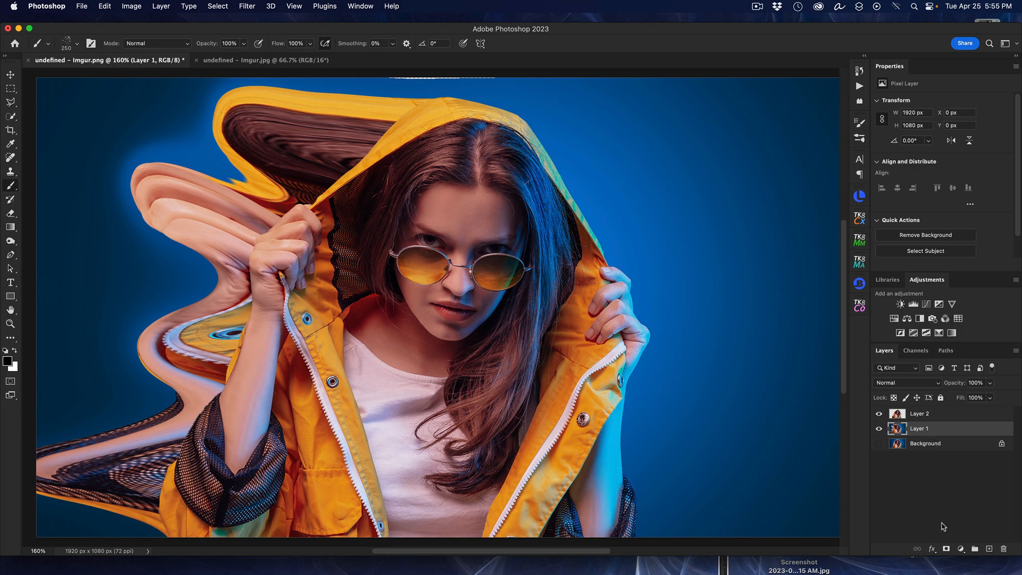
Step: Add a layer mask to Layer 1 and invert it to black
click(946, 549)
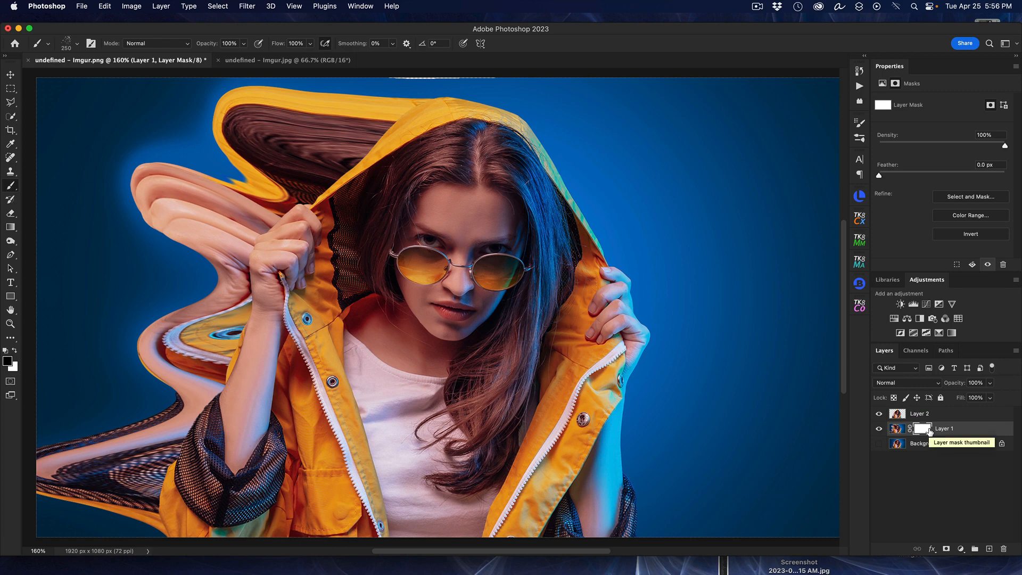
key(super+i)
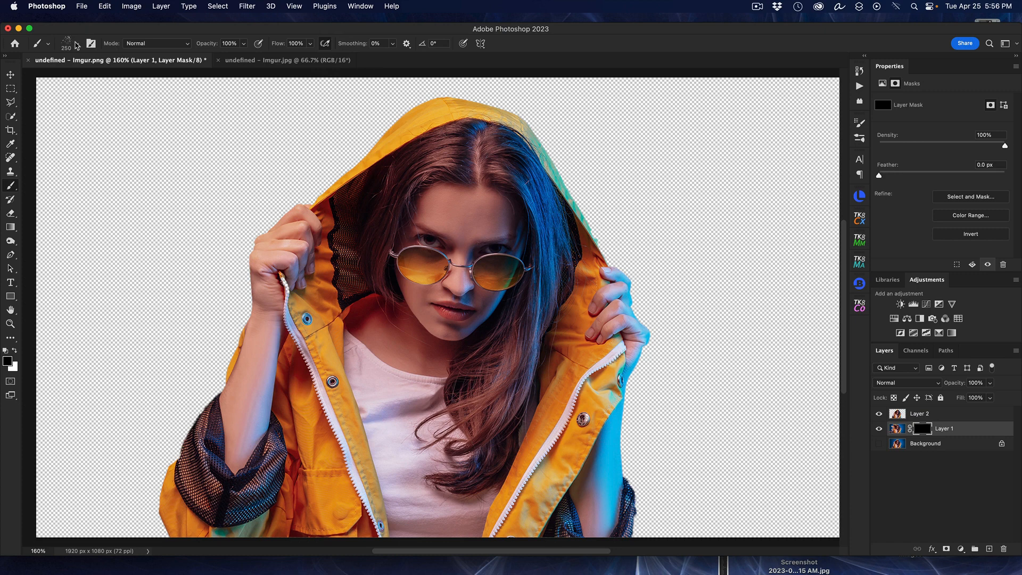
Step: Choose the Supreme Spatter brush from Kyle's Spatter Brushes and set its size to 250 px
click(77, 44)
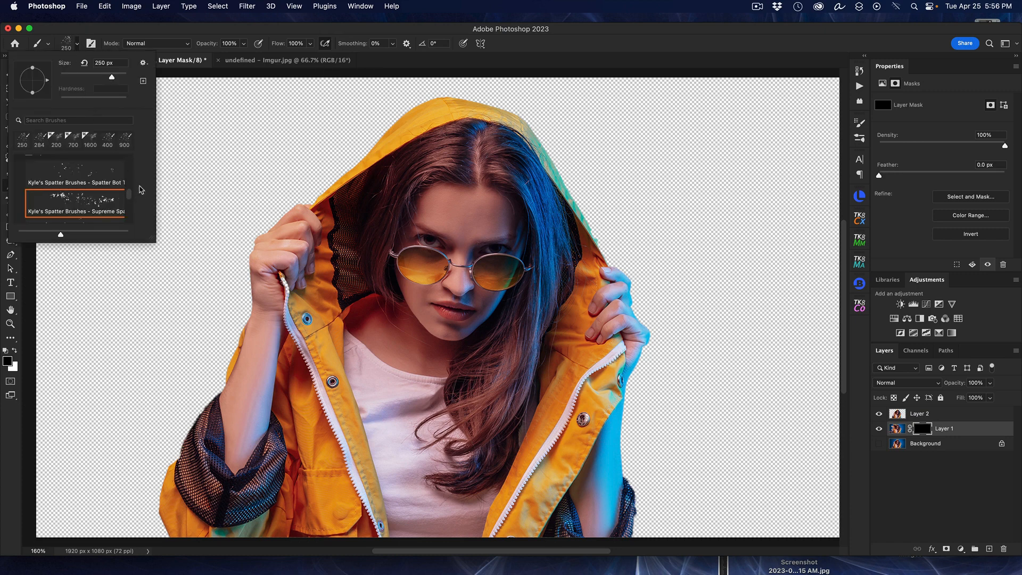
scroll(129, 196, up, 3)
scroll(130, 195, down, 3)
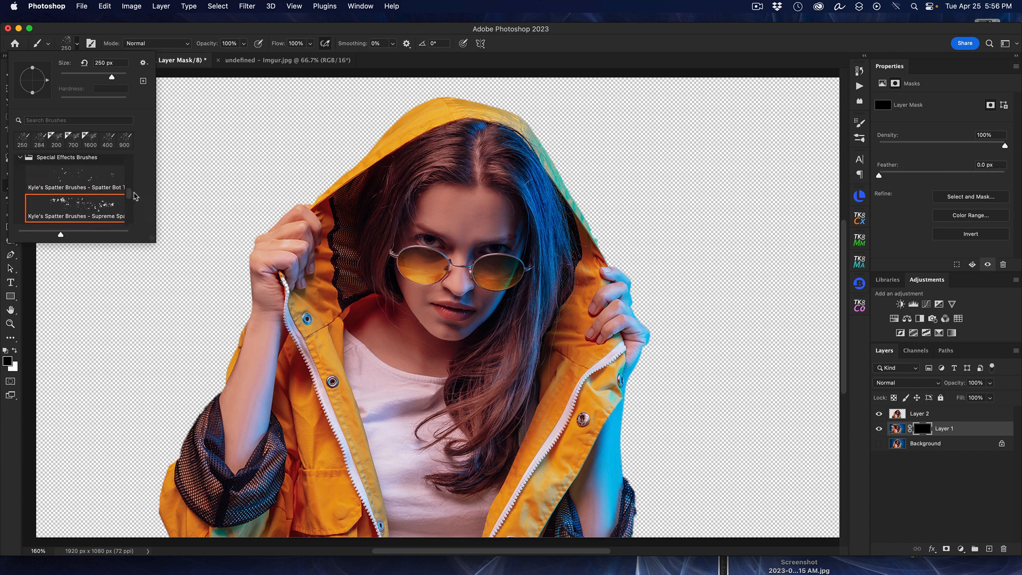
scroll(133, 200, down, 2)
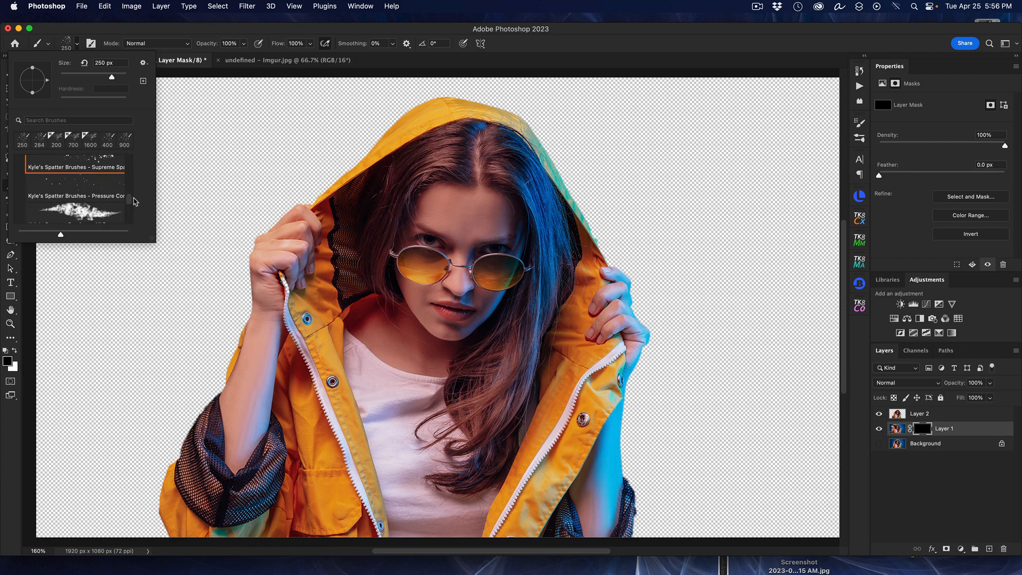
click(106, 187)
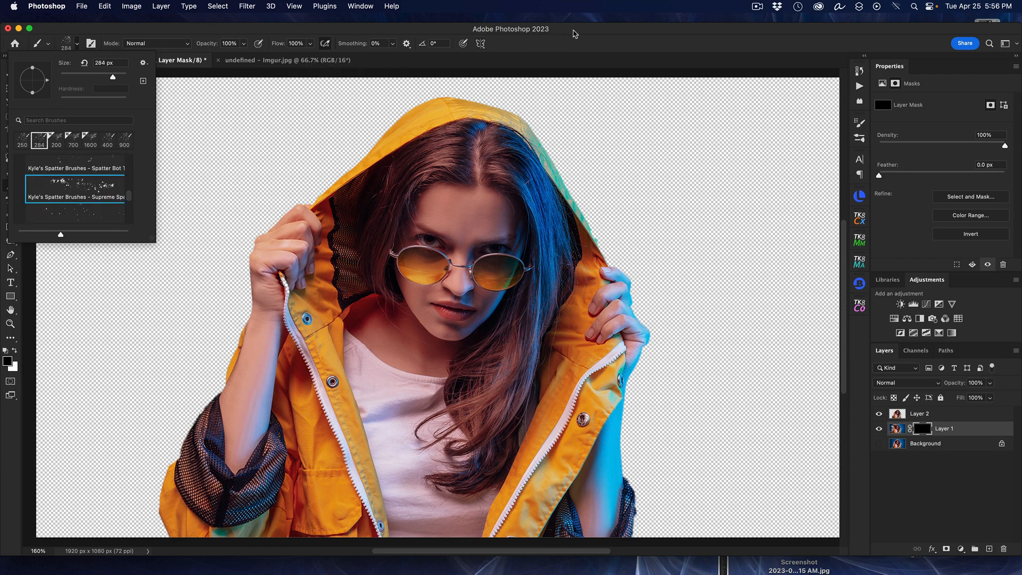
click(573, 31)
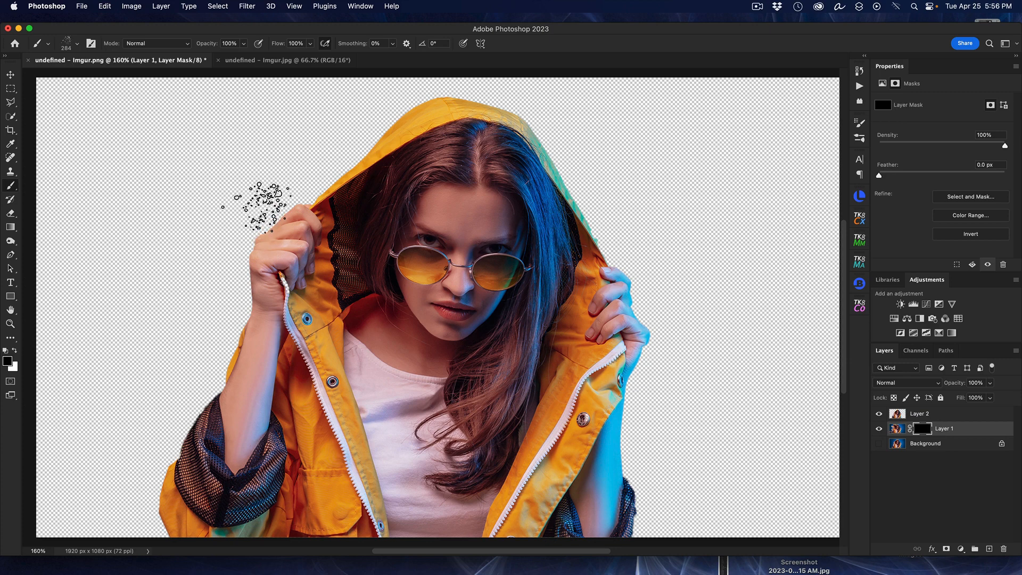
key(bracketleft)
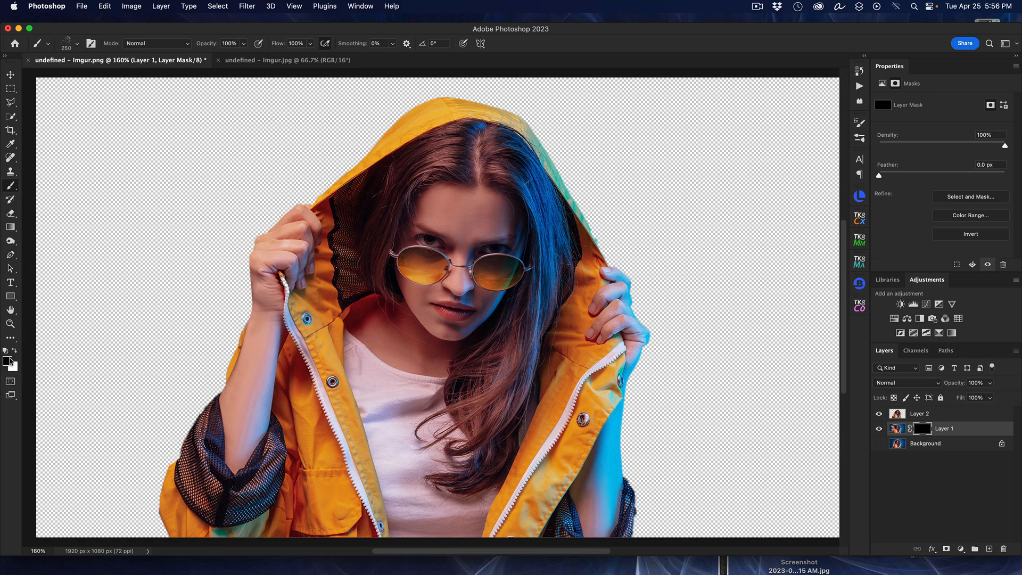
Step: Paint white spatters on Layer 1's mask over the stretched area left of the woman to reveal scattered particles
click(15, 351)
mouse_move(261, 170)
mouse_down()
mouse_move(297, 169)
mouse_move(351, 129)
mouse_move(347, 155)
mouse_move(362, 151)
mouse_move(287, 195)
mouse_move(264, 221)
mouse_move(231, 213)
mouse_move(322, 173)
mouse_move(248, 157)
mouse_move(242, 197)
mouse_move(213, 245)
mouse_move(239, 283)
mouse_move(277, 288)
mouse_move(170, 298)
mouse_move(154, 383)
mouse_move(114, 398)
mouse_move(109, 448)
mouse_move(146, 379)
mouse_move(143, 207)
mouse_move(67, 114)
mouse_move(349, 131)
mouse_move(376, 111)
mouse_move(398, 113)
mouse_move(362, 98)
mouse_move(384, 99)
mouse_move(304, 97)
mouse_move(383, 121)
mouse_move(293, 120)
mouse_move(241, 159)
mouse_move(266, 191)
mouse_move(191, 191)
mouse_move(160, 211)
mouse_move(229, 225)
mouse_move(254, 287)
mouse_move(141, 330)
mouse_move(244, 355)
mouse_move(136, 442)
mouse_up()
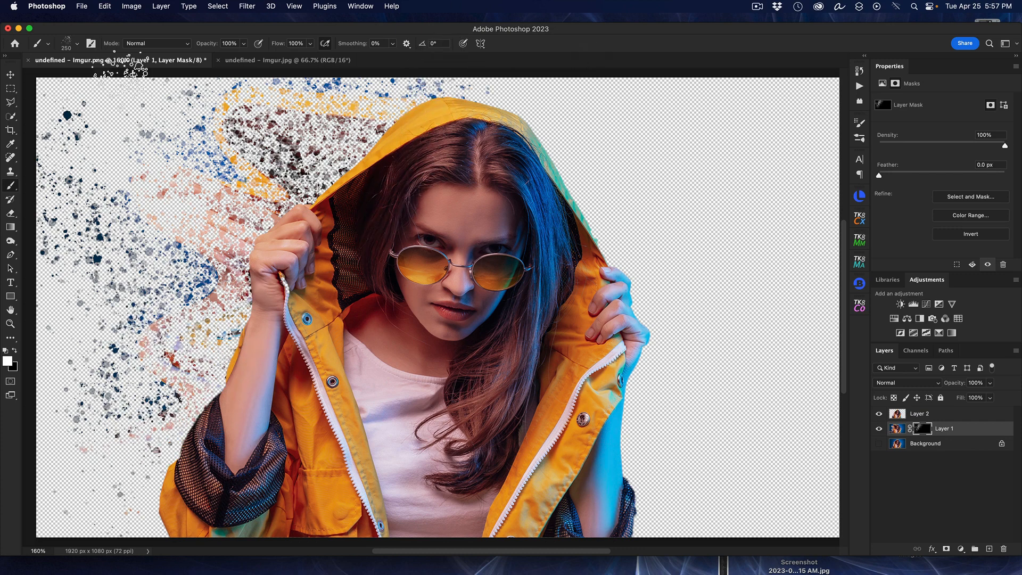
mouse_move(215, 221)
mouse_down()
mouse_move(175, 218)
mouse_move(206, 226)
mouse_up()
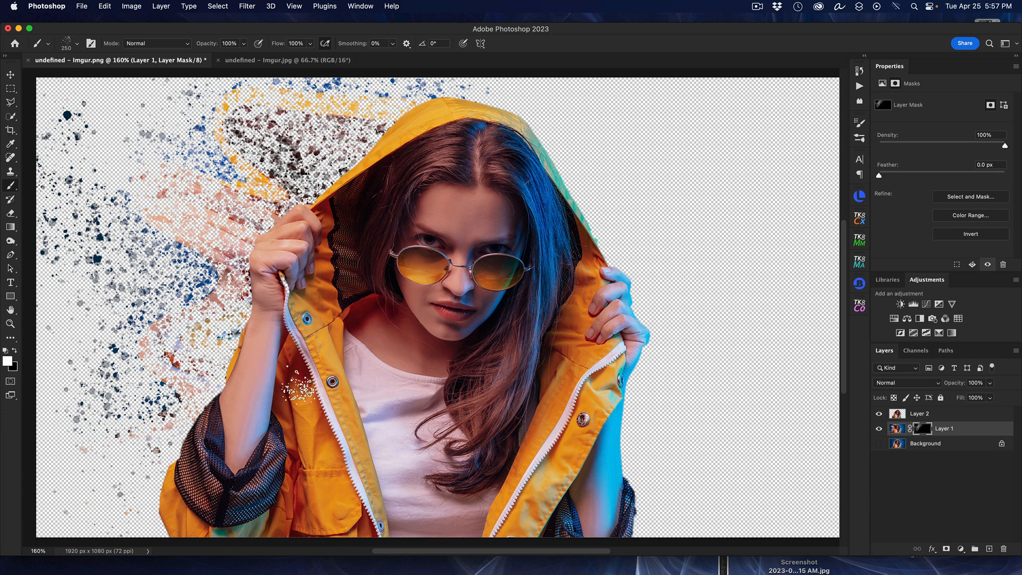
Step: Add a white layer mask to Layer 2 and paint 125 px black spatters along the hood, hand and sleeve on the left side
click(939, 417)
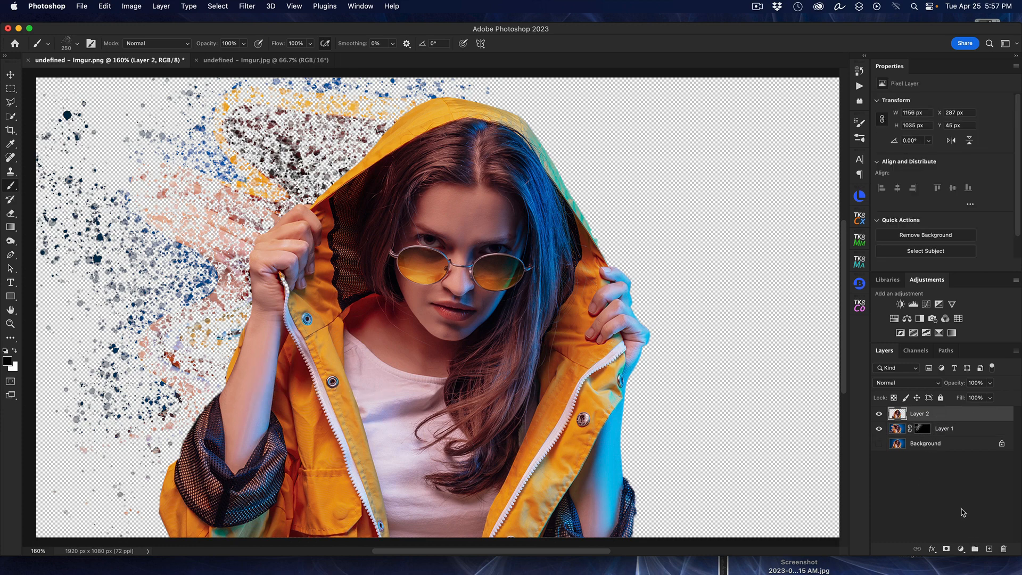
click(947, 548)
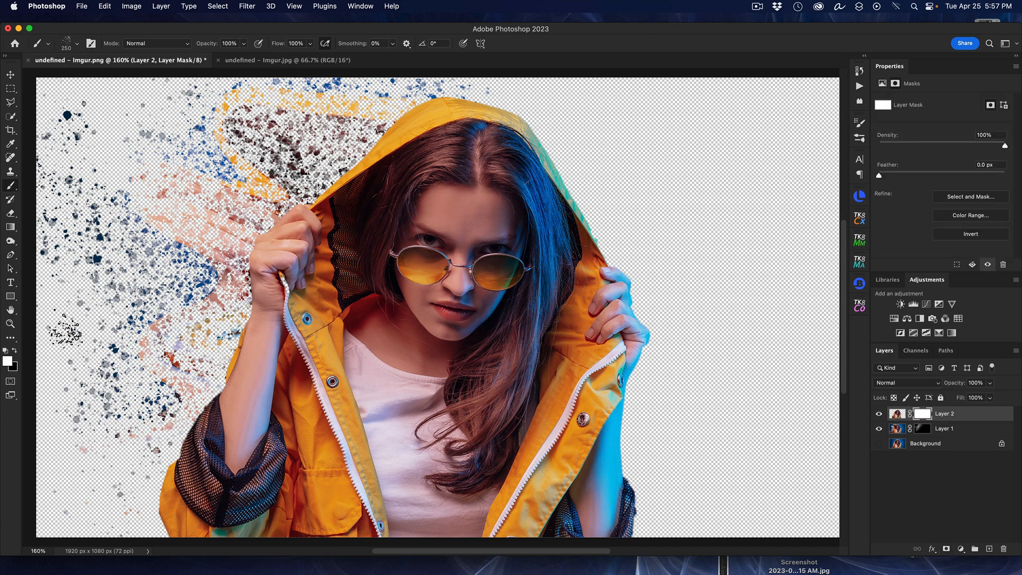
click(14, 351)
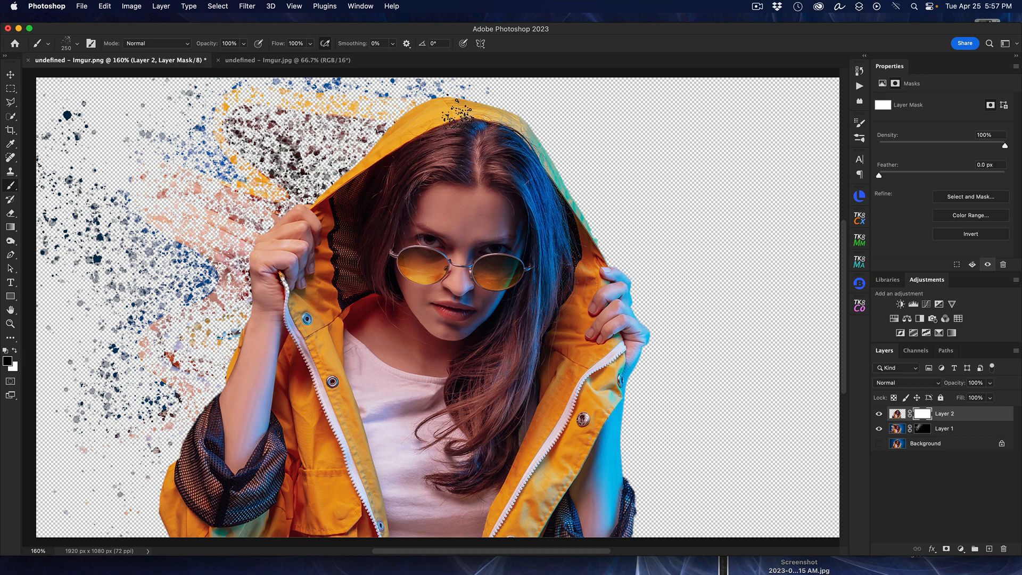
key(bracketleft)
key(bracketleft)
key(bracketleft)
key(bracketleft)
mouse_move(413, 146)
mouse_down()
mouse_move(457, 109)
mouse_move(403, 121)
mouse_move(445, 99)
mouse_move(280, 234)
mouse_move(458, 104)
mouse_move(304, 218)
mouse_move(205, 477)
mouse_move(263, 394)
mouse_move(191, 458)
mouse_move(181, 527)
mouse_move(183, 469)
mouse_move(179, 476)
mouse_up()
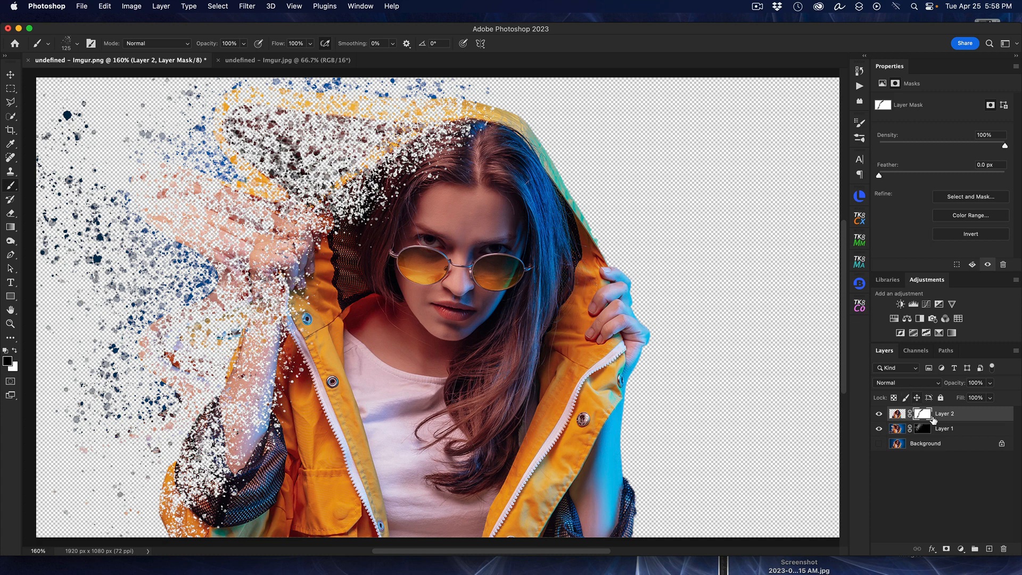
Step: Apply a Motion Blur filter to Layer 1's mask with an angle of 0° and a distance of 11 pixels
click(950, 432)
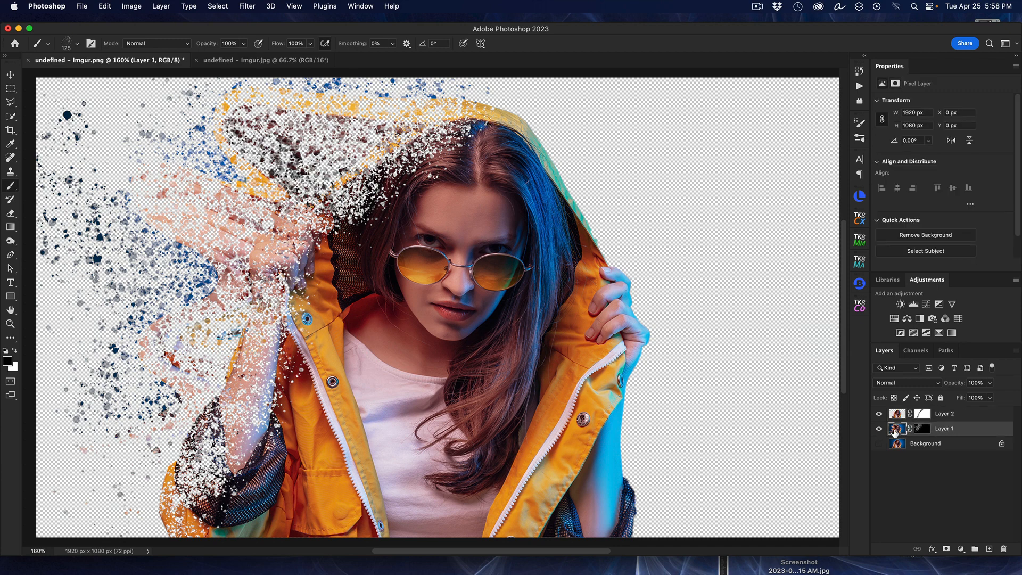
click(926, 429)
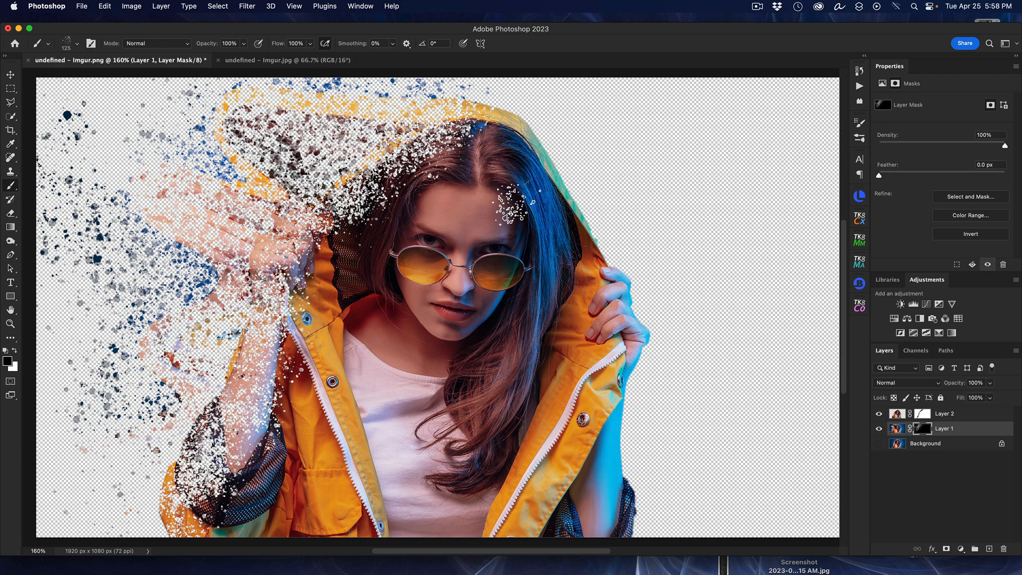
click(248, 6)
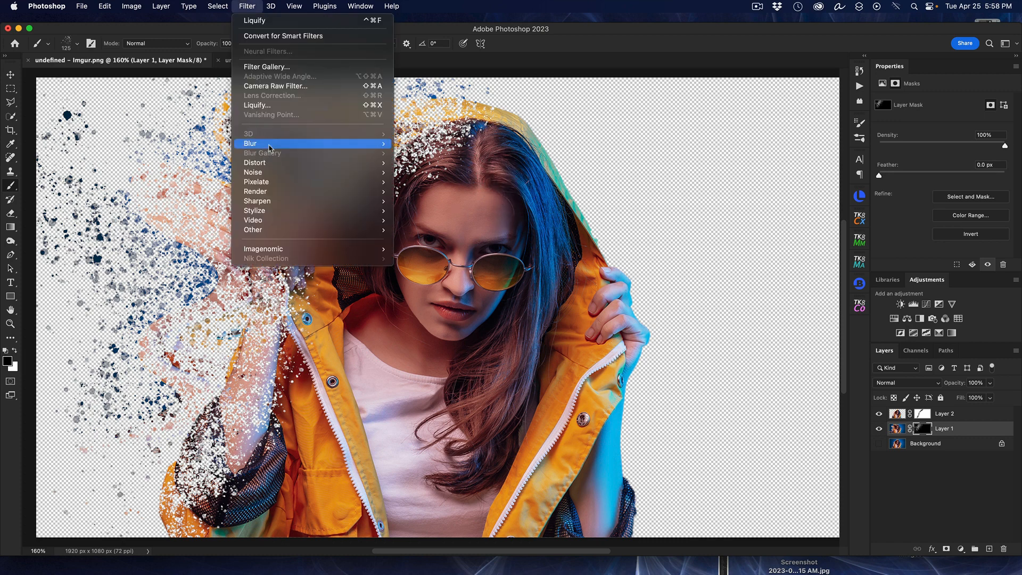
mouse_move(270, 146)
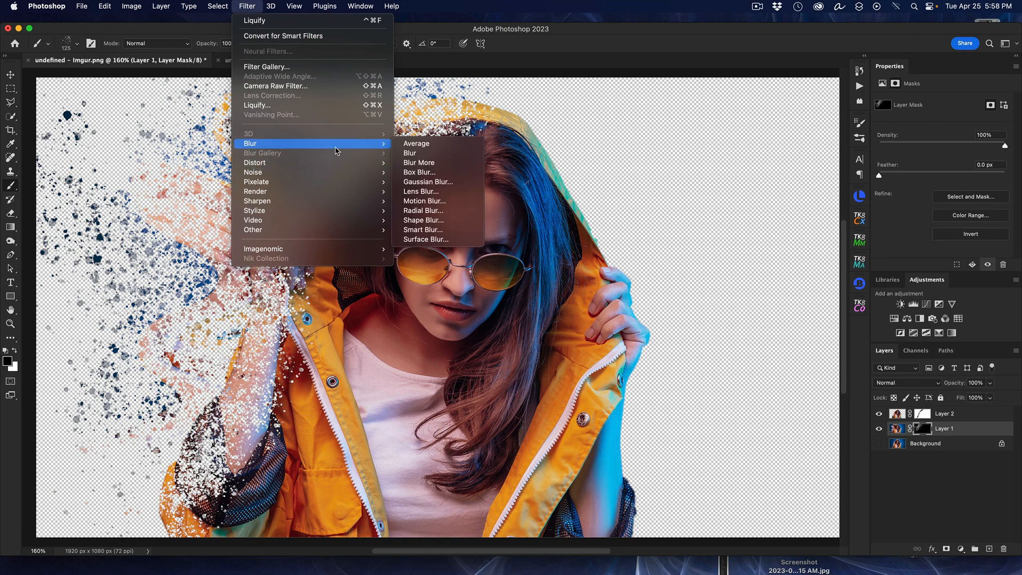
click(429, 201)
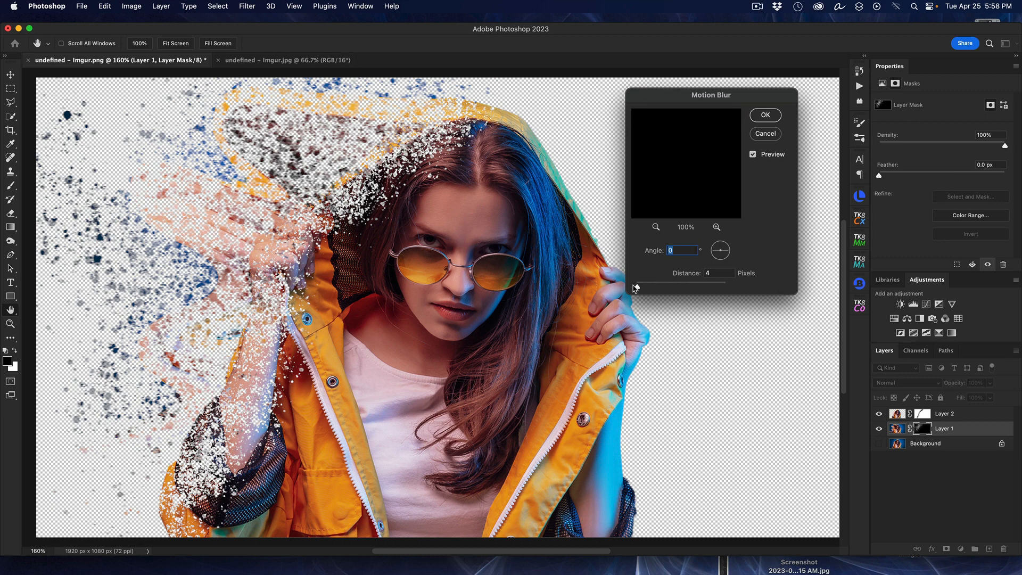
drag(638, 288, 644, 287)
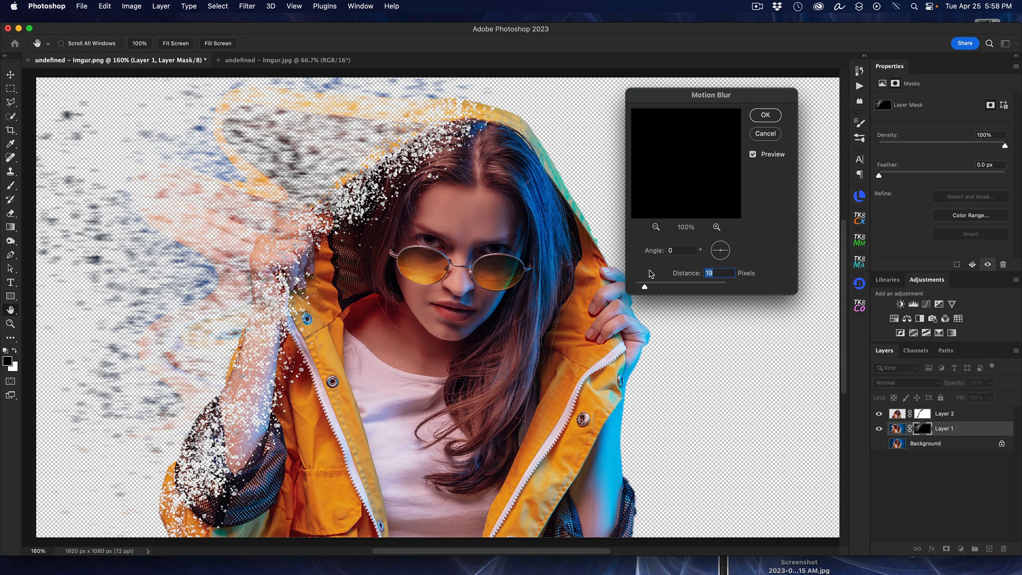
drag(645, 287, 666, 285)
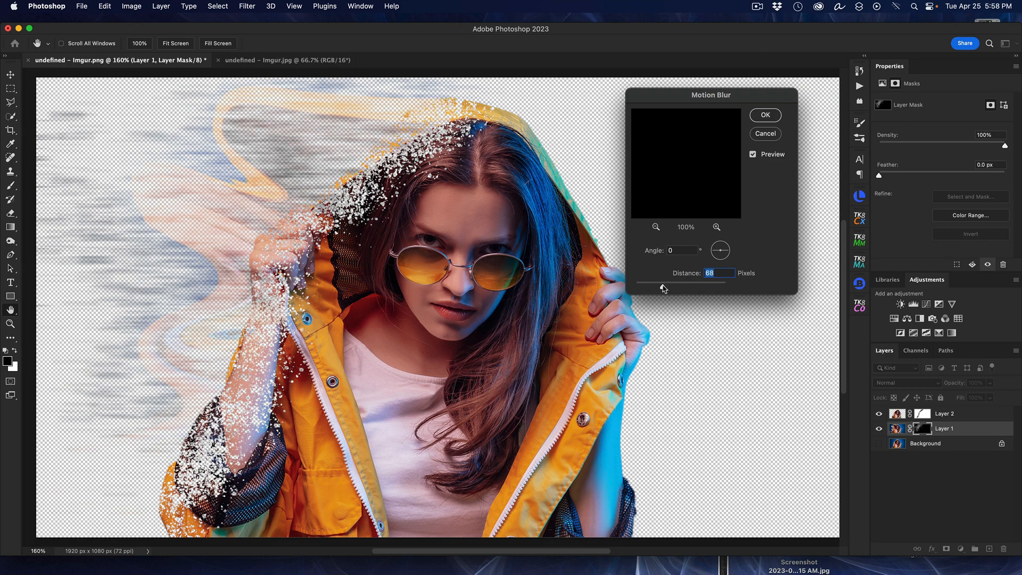
drag(663, 288, 644, 287)
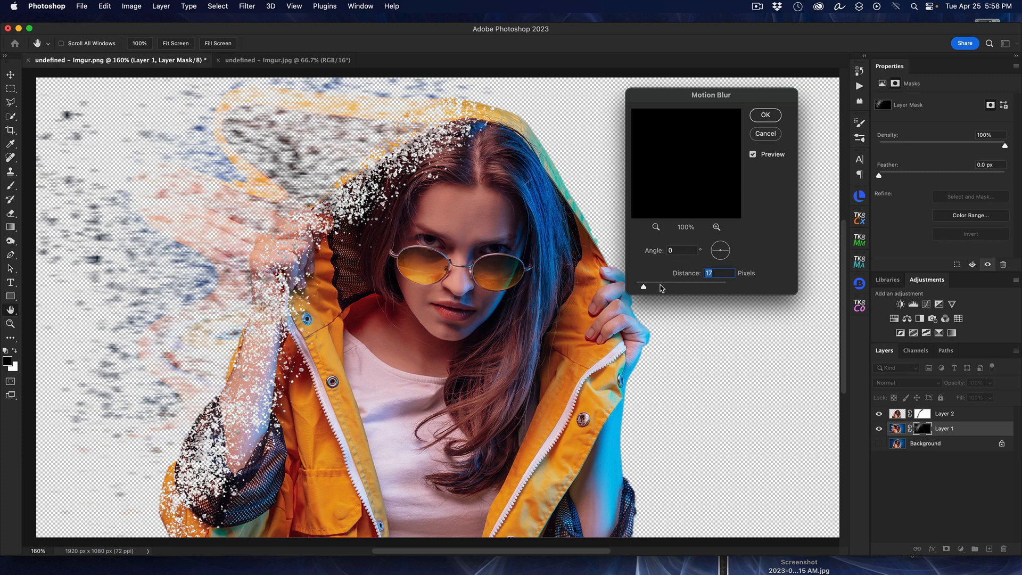
drag(647, 289, 641, 288)
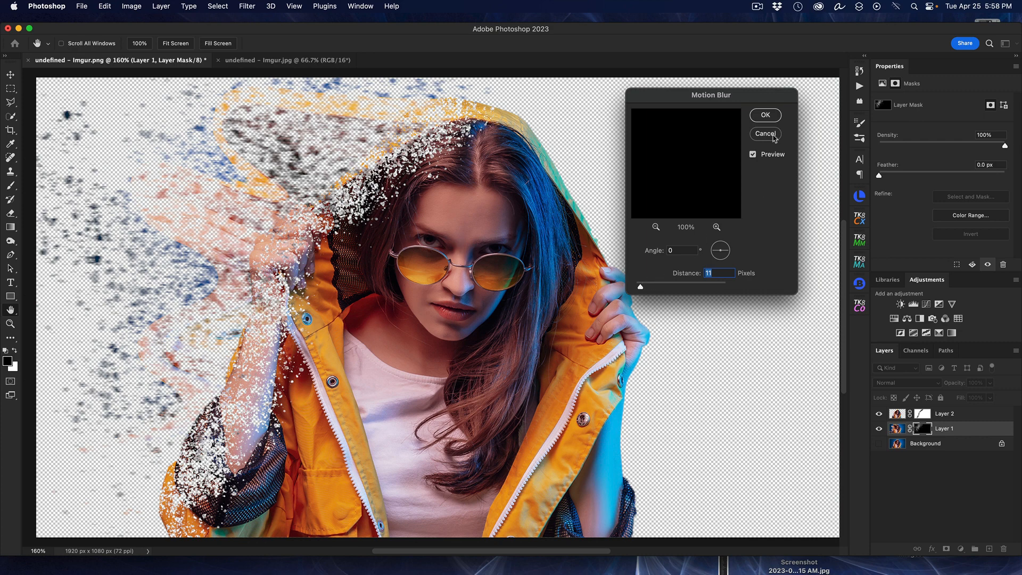
click(765, 115)
key(b)
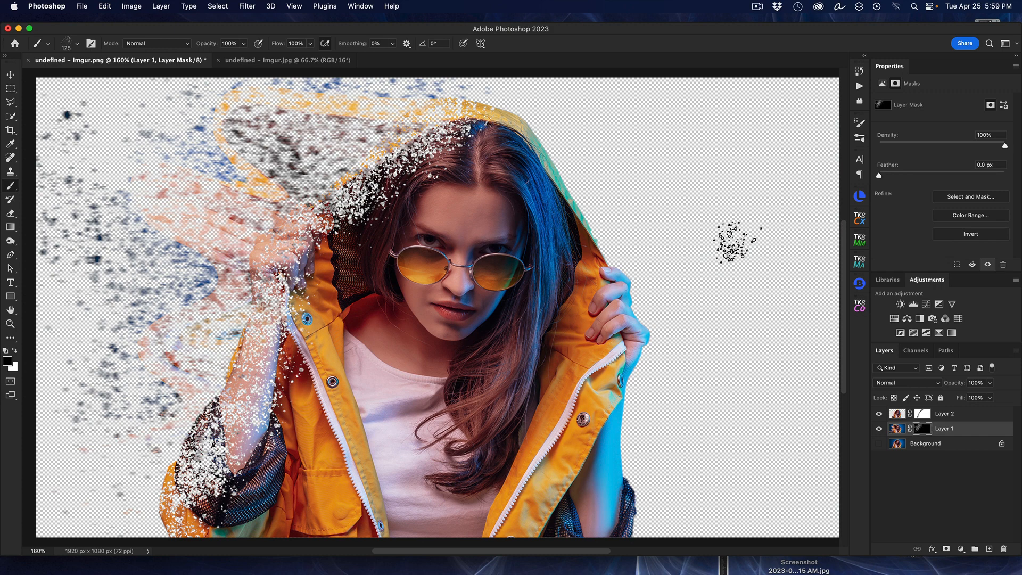
Step: Add a Gradient Fill layer directly above the Background layer using the dark purple-to-teal preset from the Blues group
click(879, 444)
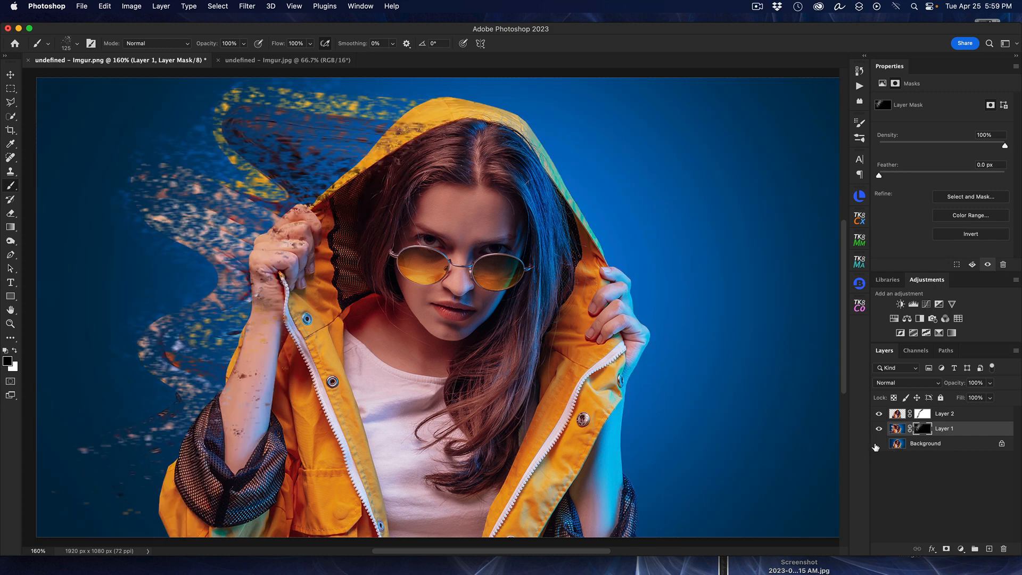
click(876, 446)
click(953, 444)
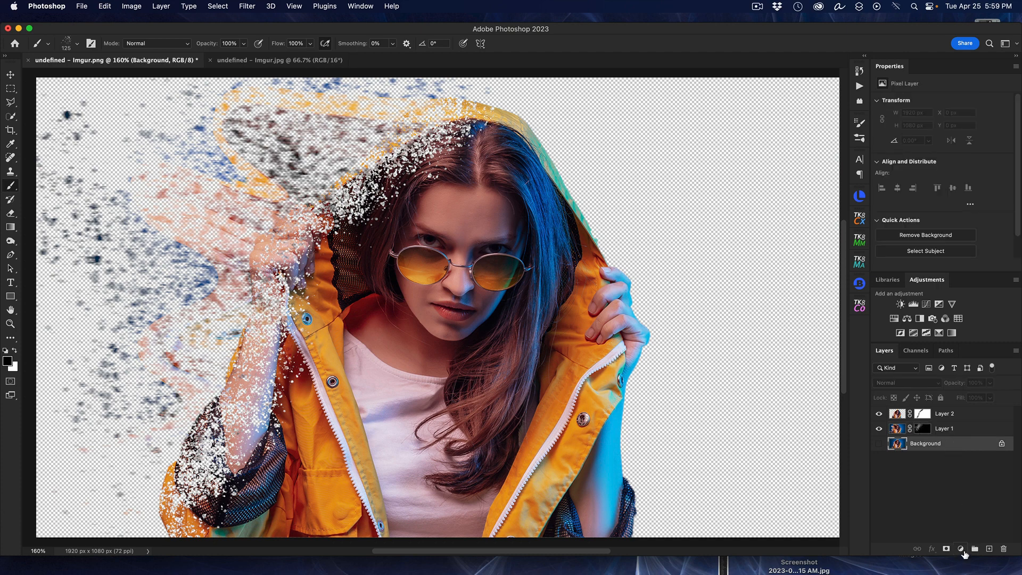
click(961, 550)
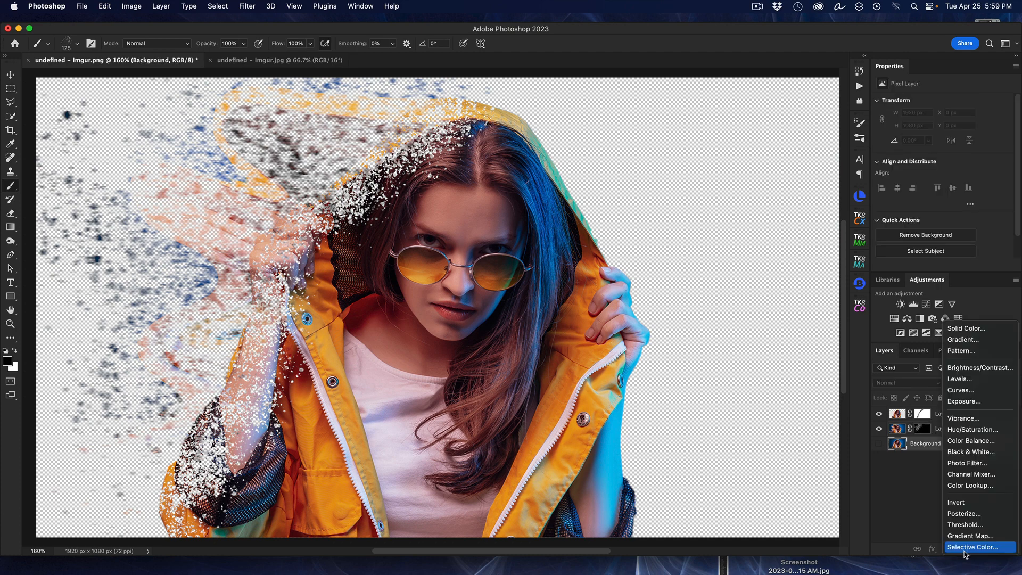
click(972, 341)
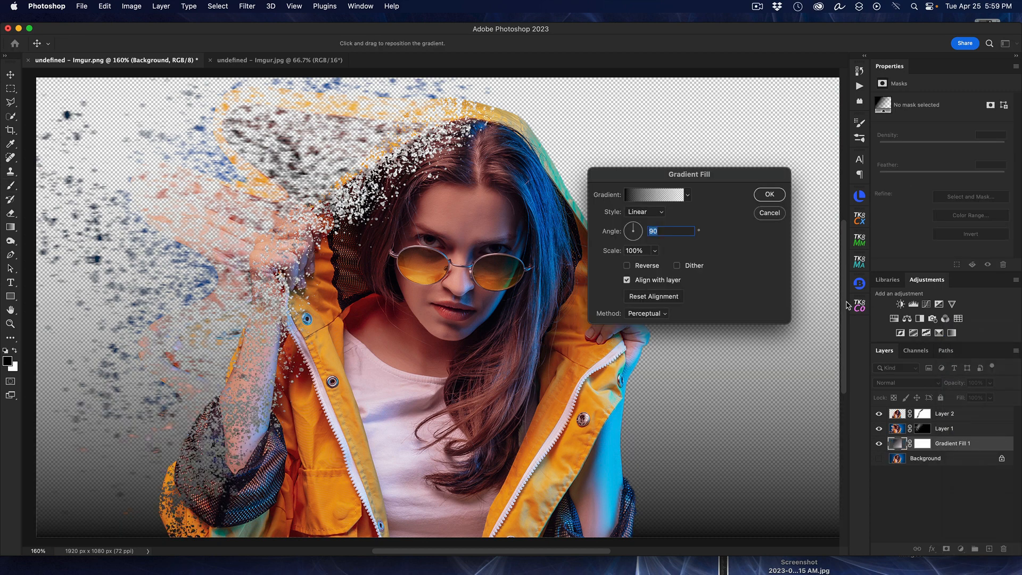
click(688, 196)
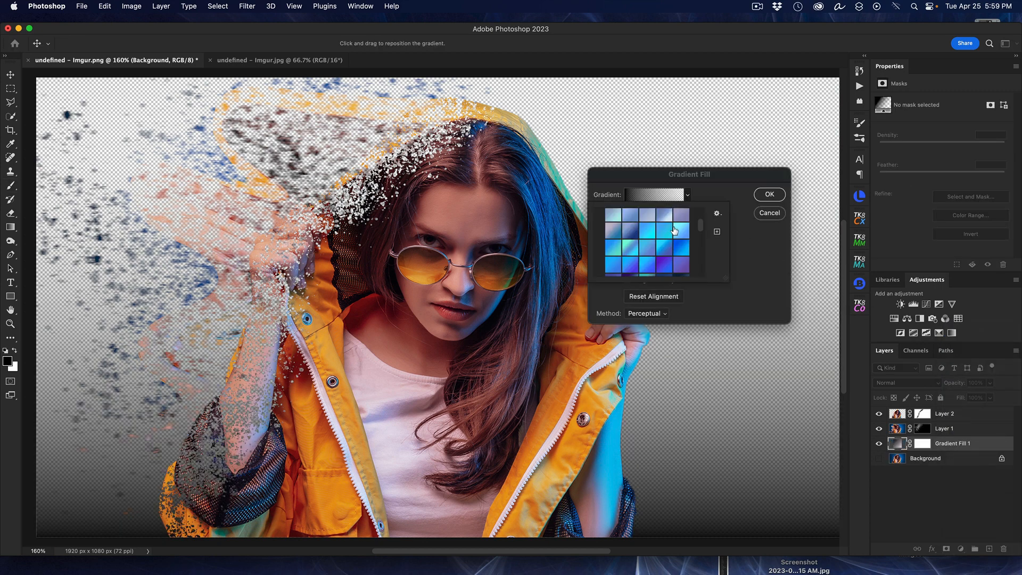
scroll(654, 243, down, 3)
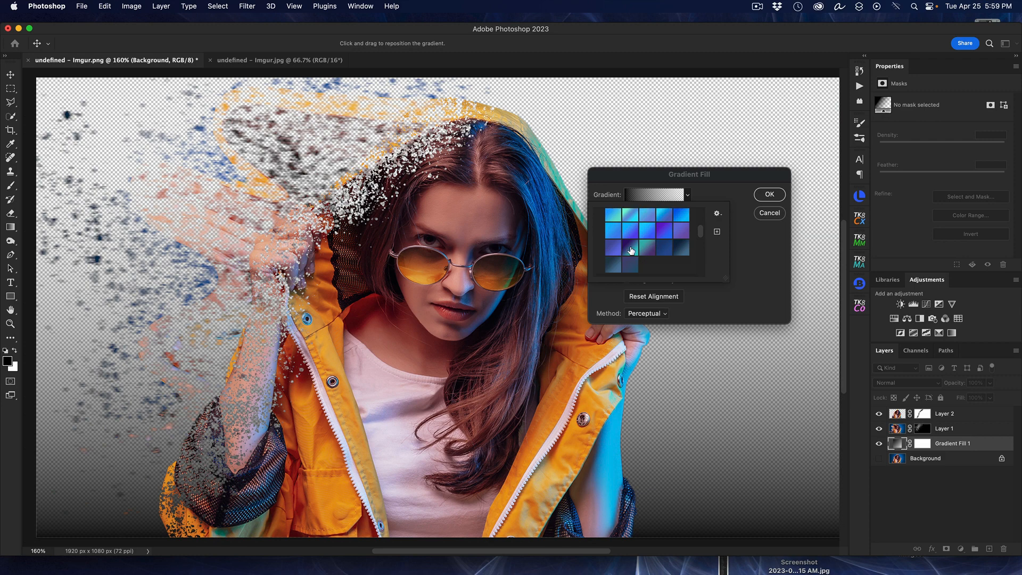
click(631, 249)
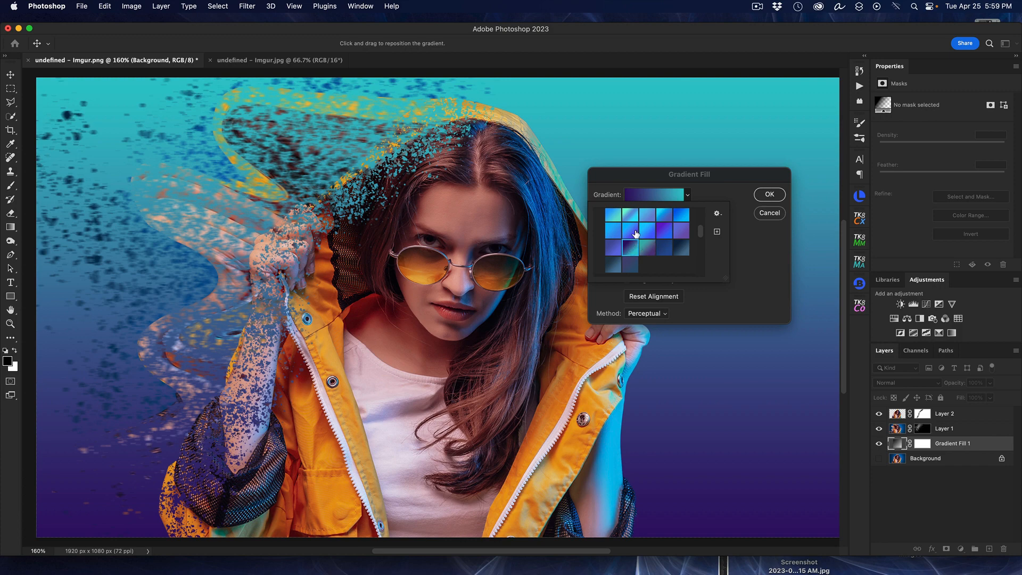
Step: Try other presets from the Blues group on the gradient fill, including Blue_23
click(631, 230)
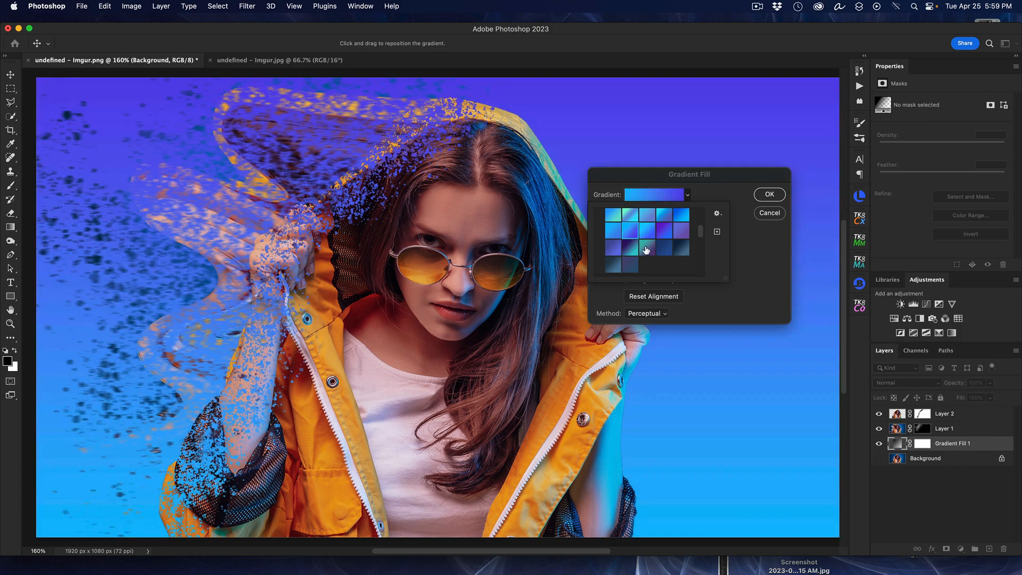
click(646, 250)
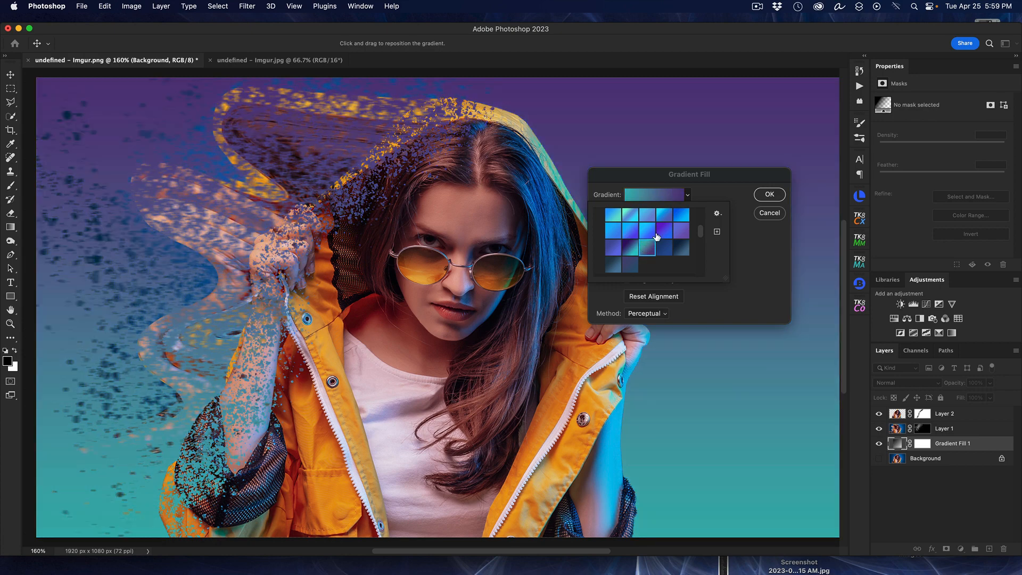
click(663, 232)
scroll(669, 236, up, 5)
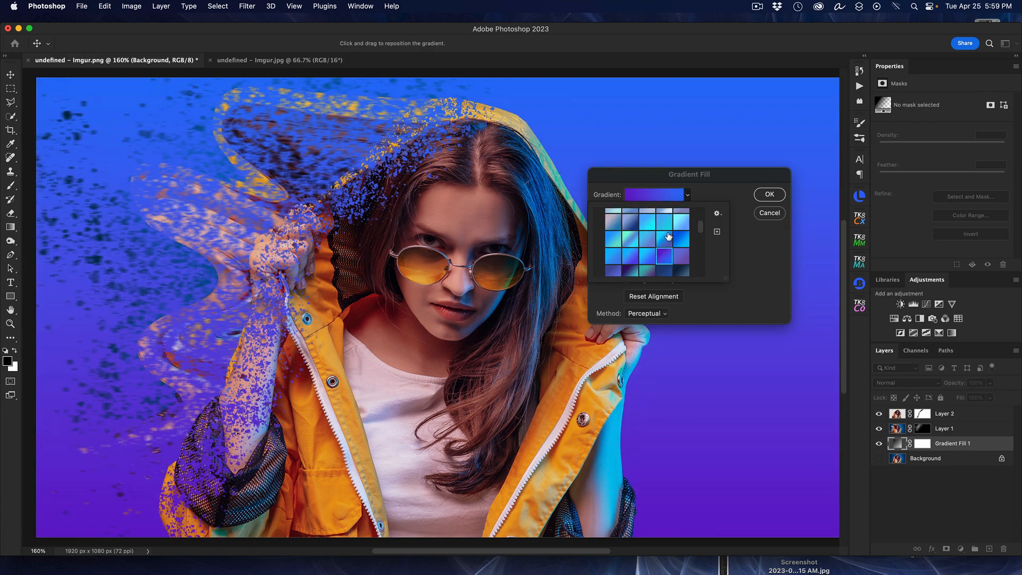
click(632, 240)
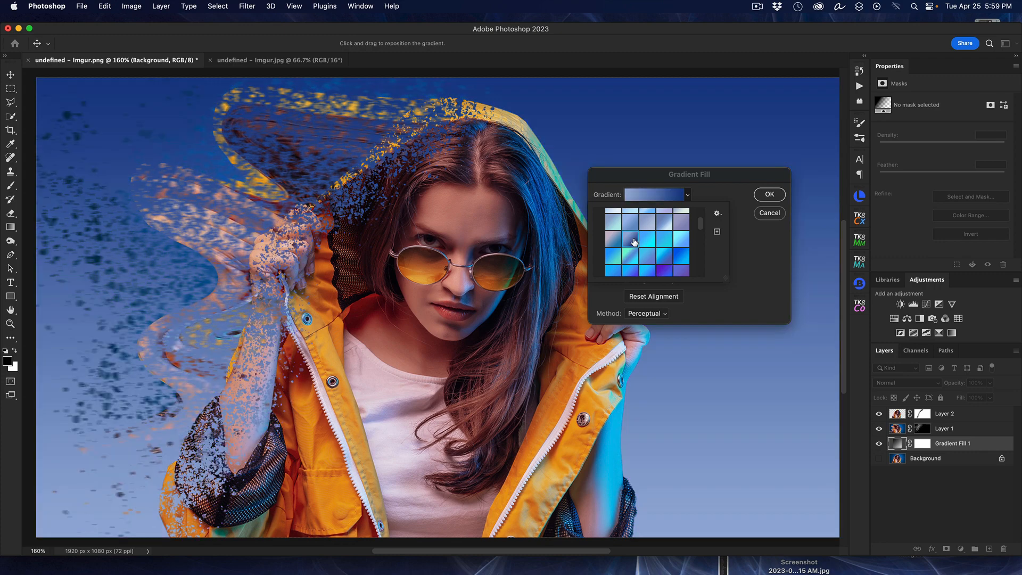
scroll(639, 242, up, 3)
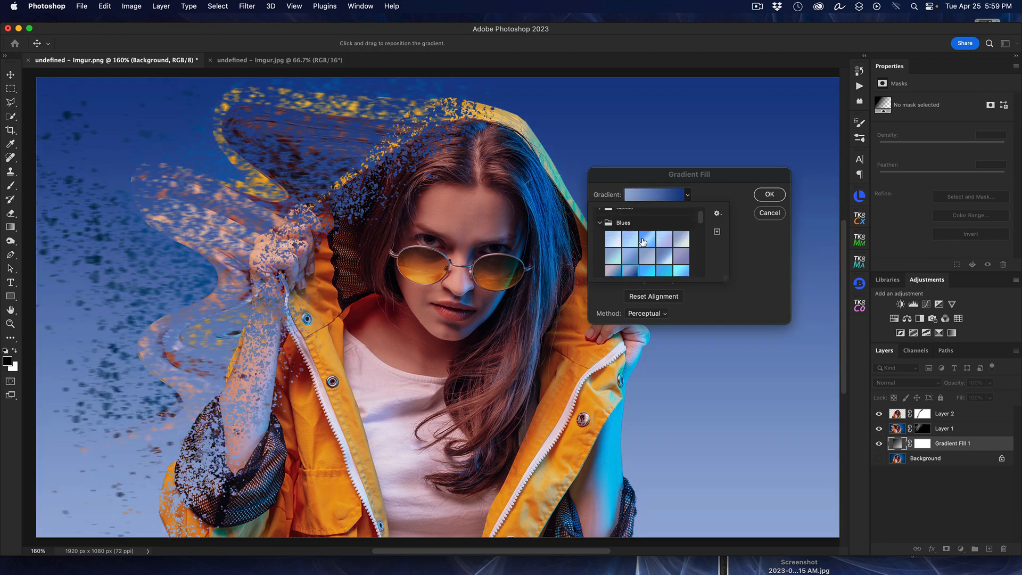
scroll(642, 243, down, 1)
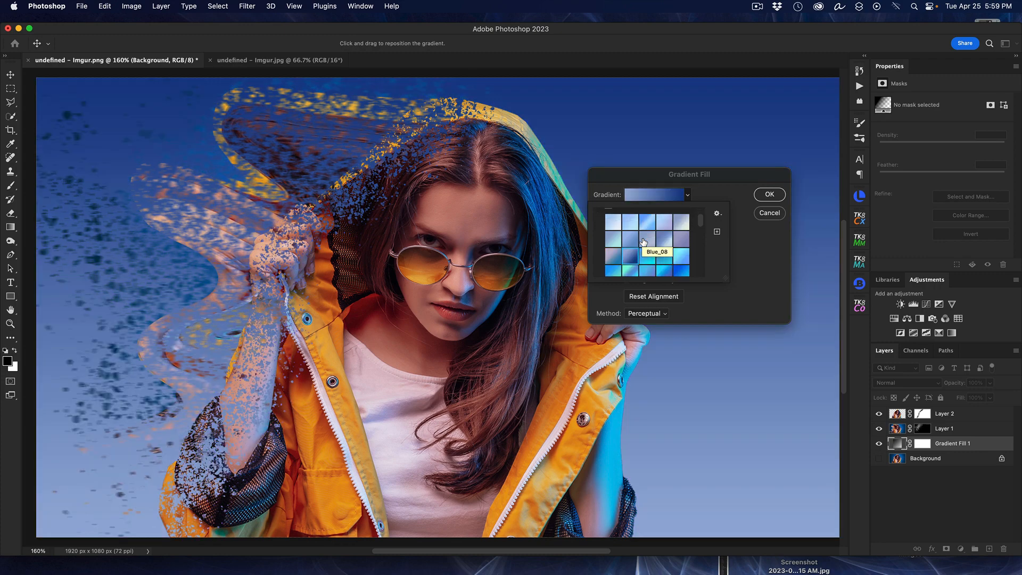
scroll(643, 242, down, 1)
click(663, 266)
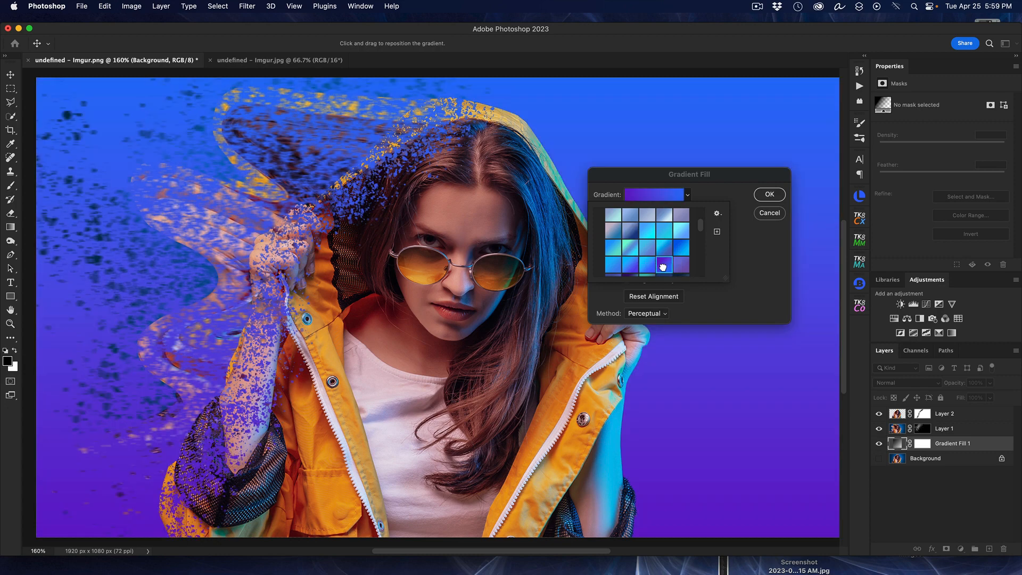
click(646, 268)
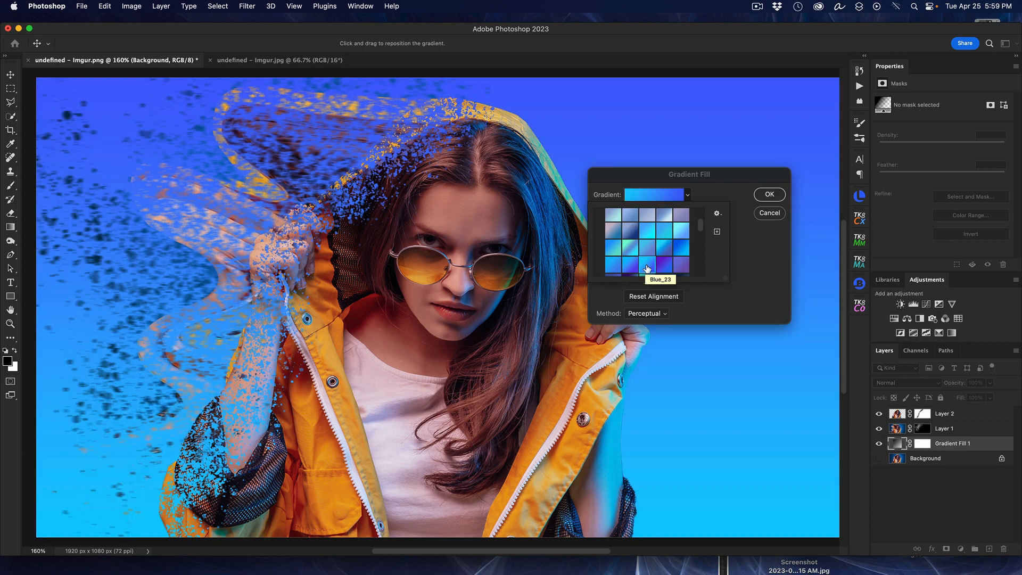
scroll(686, 263, down, 2)
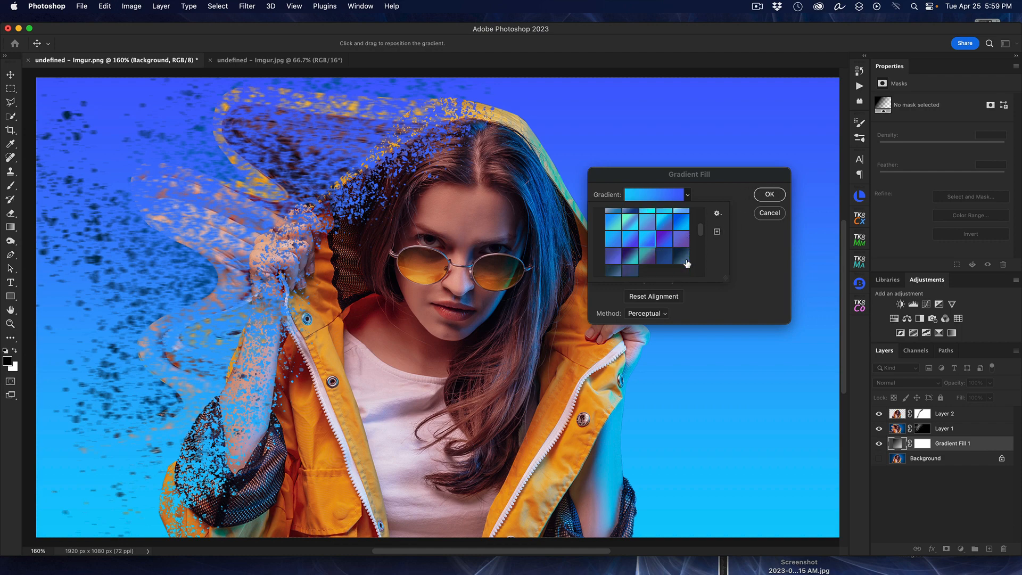
Step: Choose the dark purple-to-teal preset for the gradient fill again and accept it
click(632, 258)
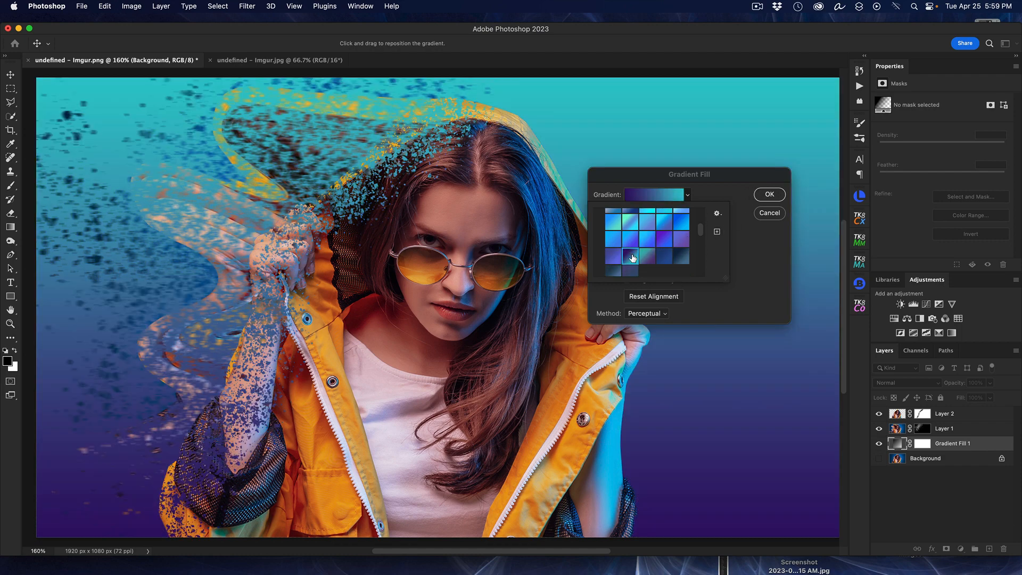
click(771, 196)
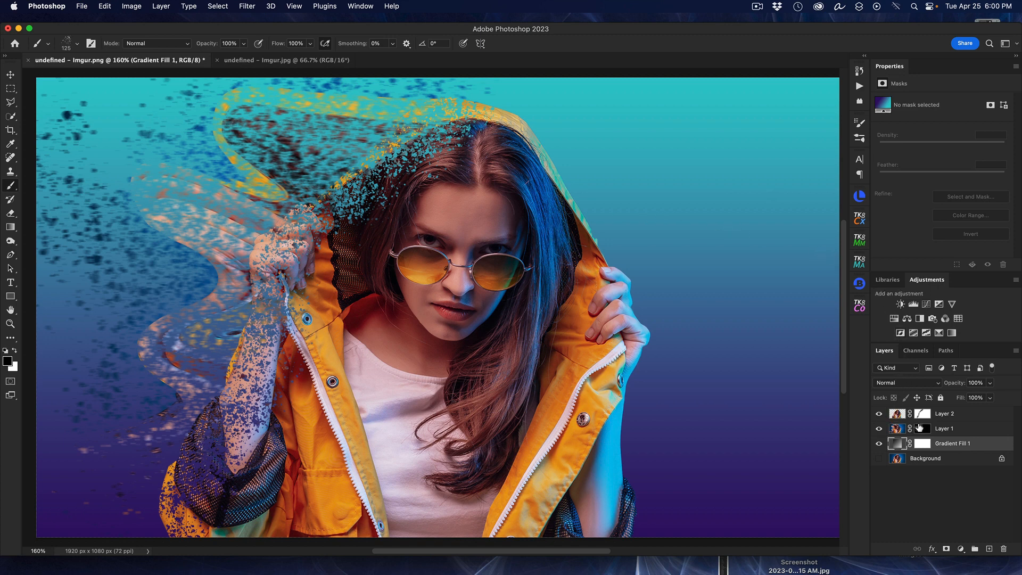
Step: Duplicate Layer 1 with its mask and switch the copy's visibility off and on to compare the particle density
click(949, 428)
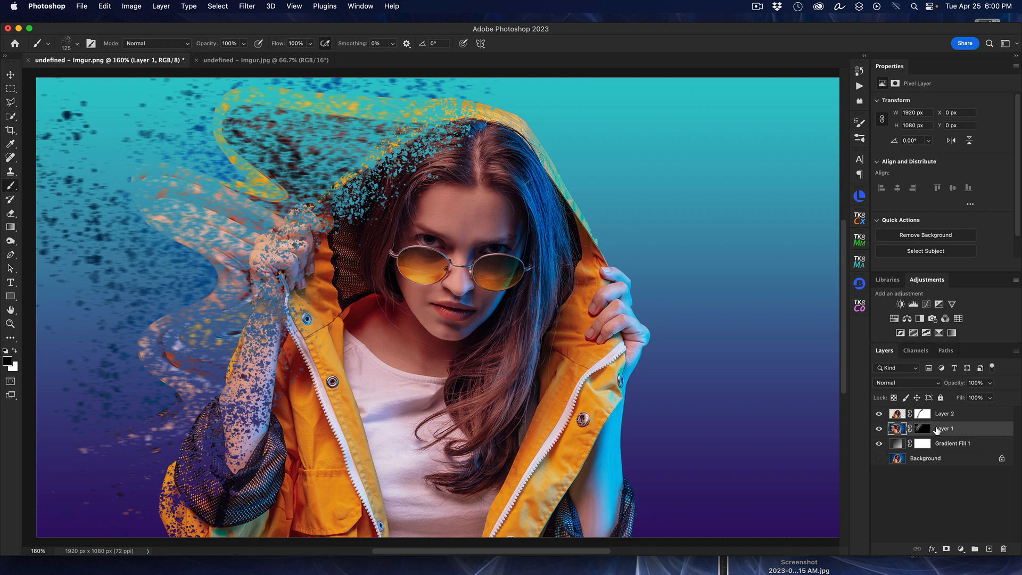
key(super+j)
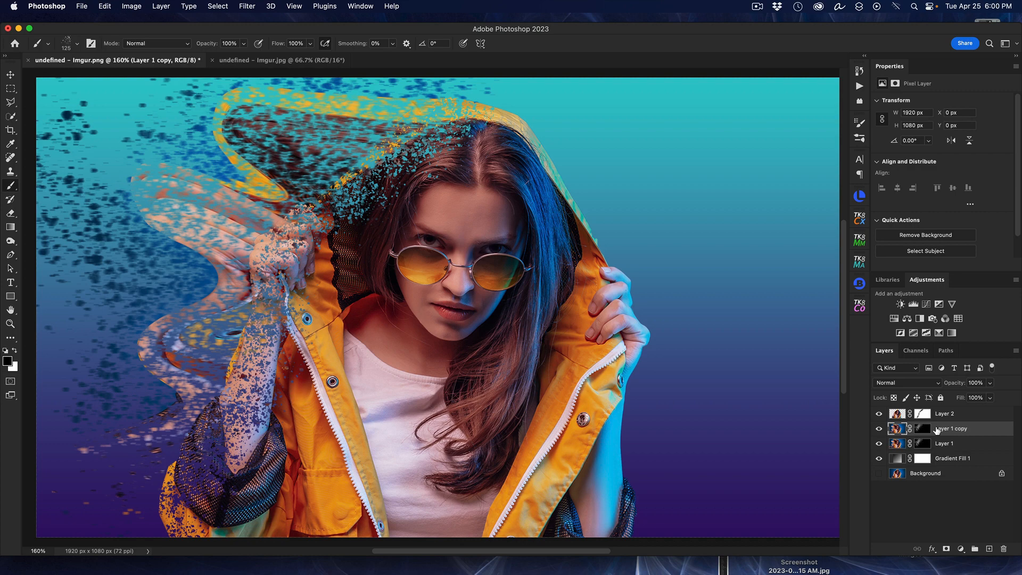
click(879, 429)
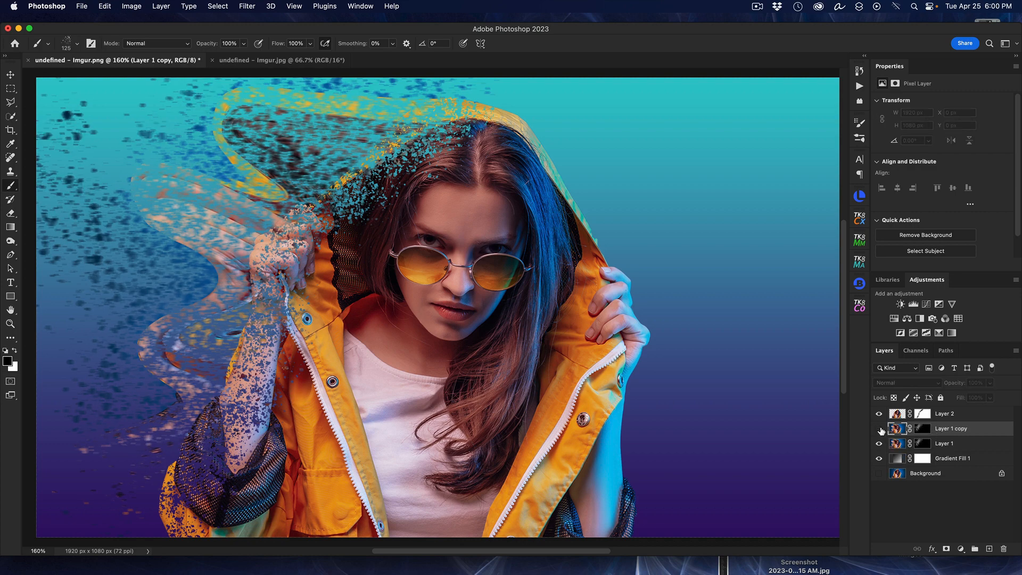
click(879, 429)
click(879, 429)
click(880, 429)
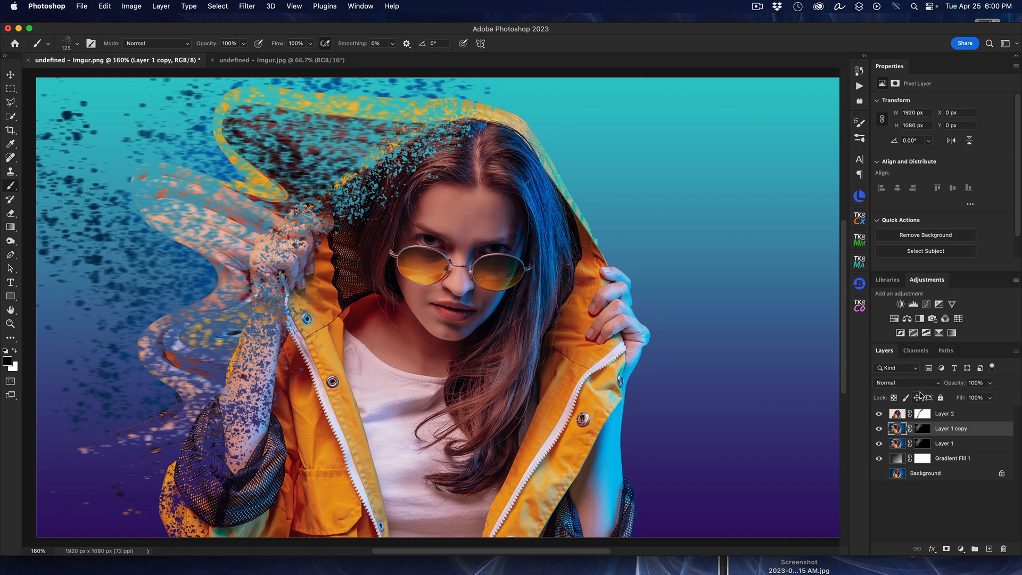
Step: Set the Layer 1 copy's blend mode to Multiply, and compare the image without that copy and with only the original Background
click(929, 386)
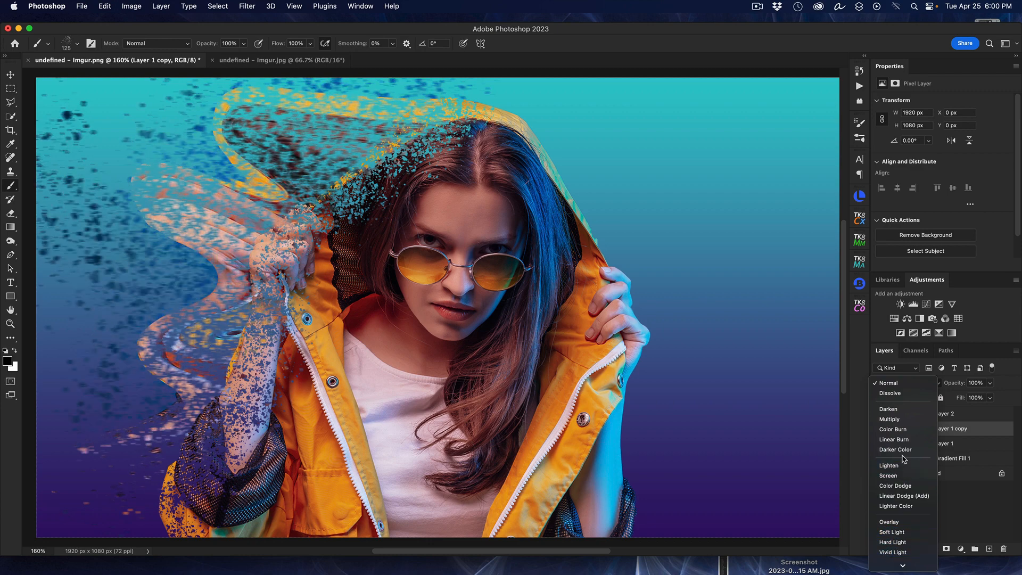
click(899, 421)
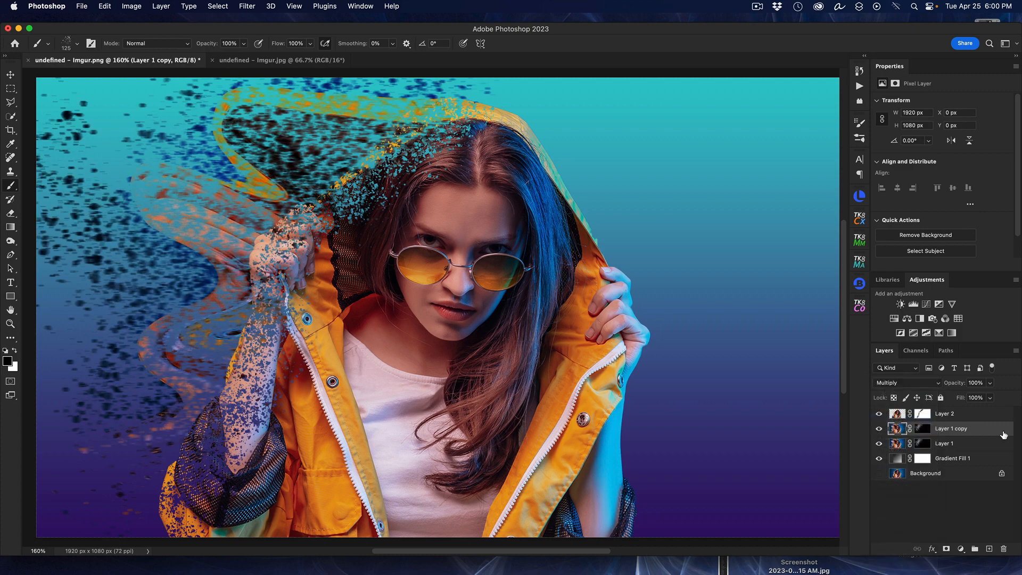
click(876, 430)
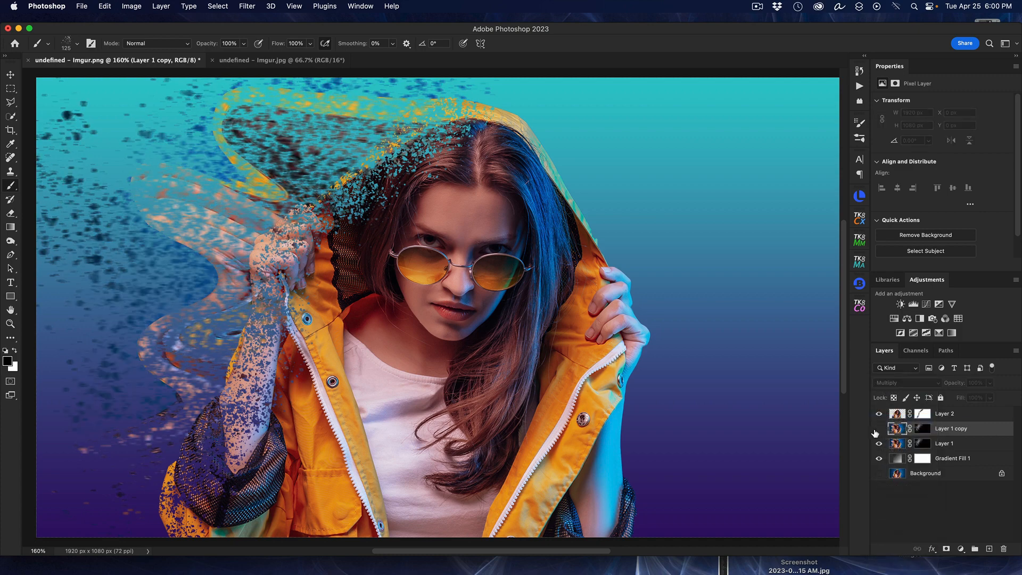
click(877, 429)
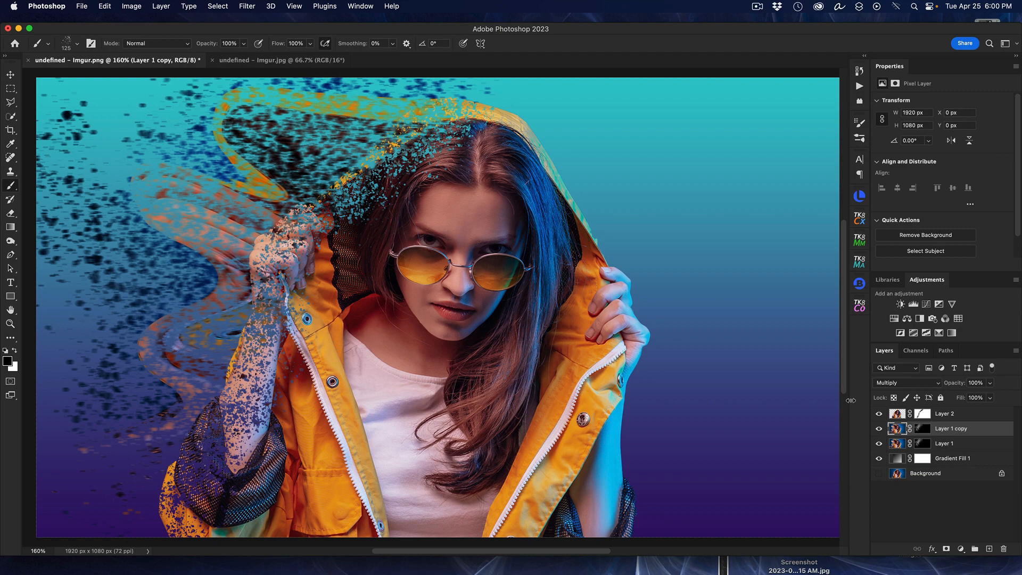
alt+click(880, 474)
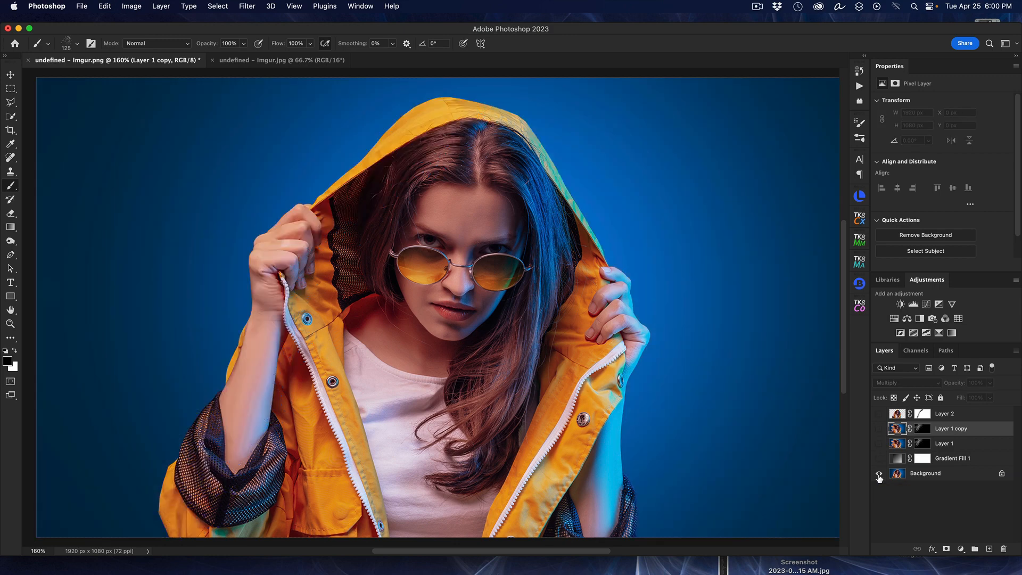
alt+click(879, 474)
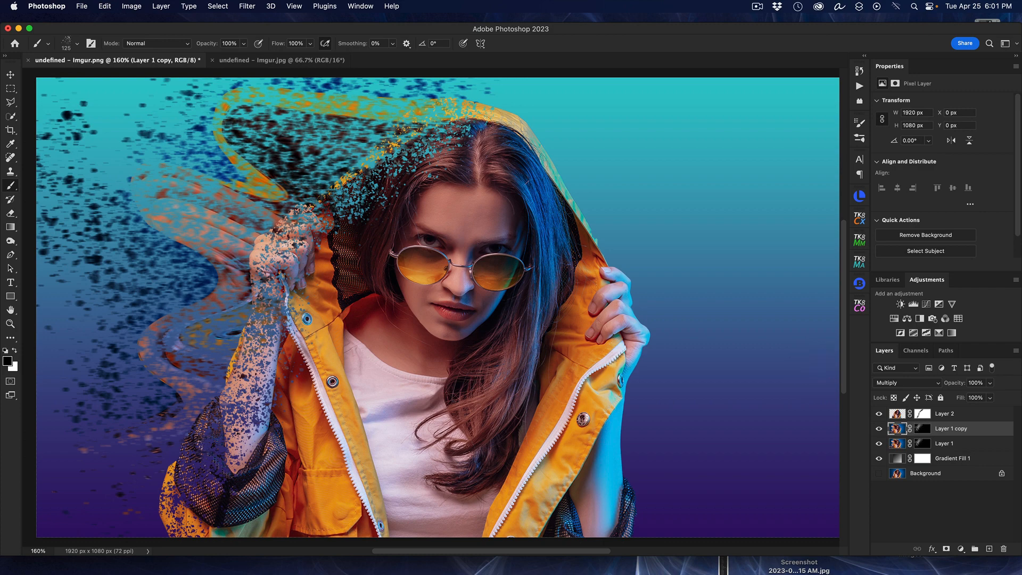
Step: Apply a Motion Blur to Layer 2's mask with an angle of 0° and a distance of 28 pixels
click(928, 414)
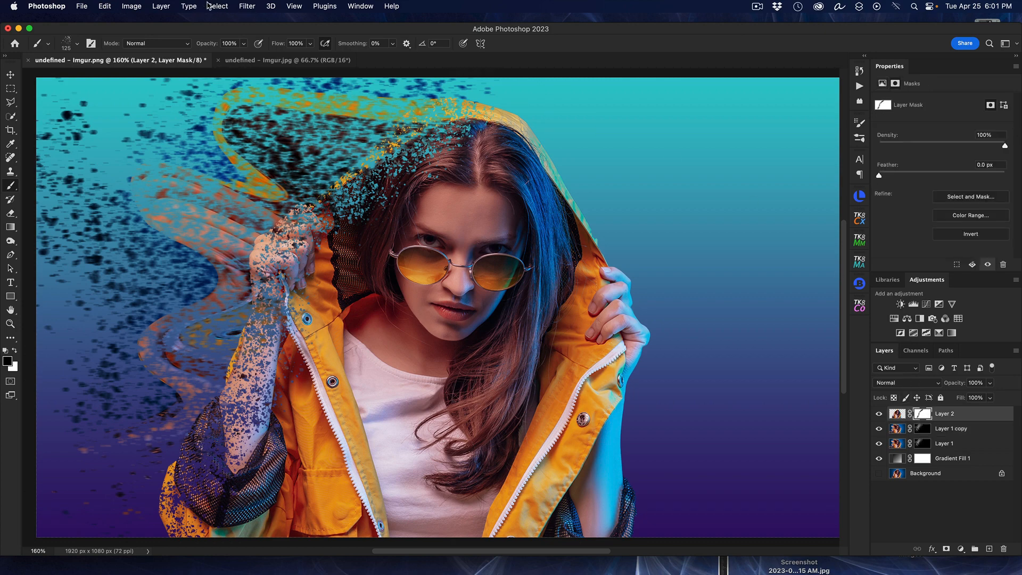
click(242, 6)
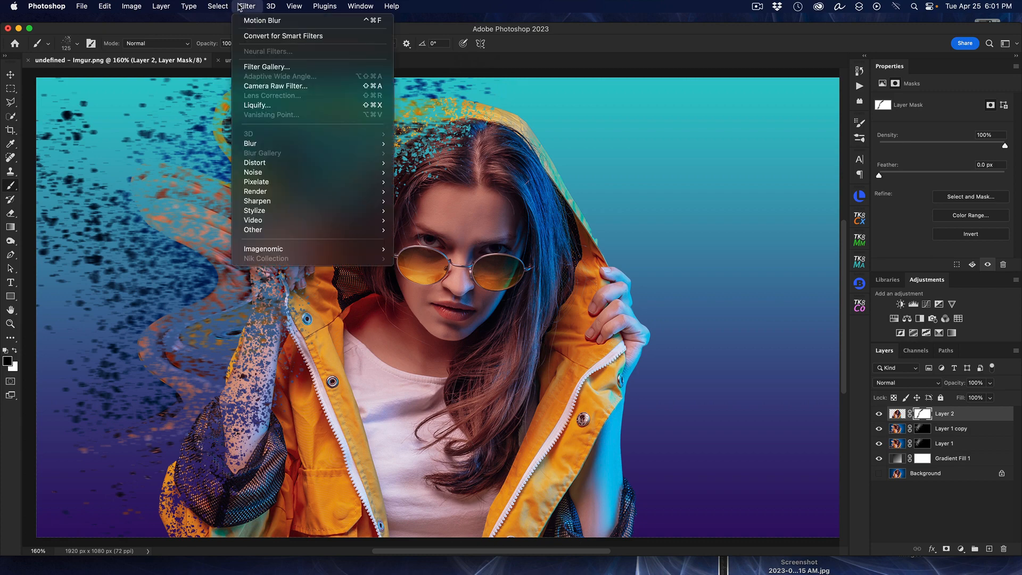
mouse_move(277, 144)
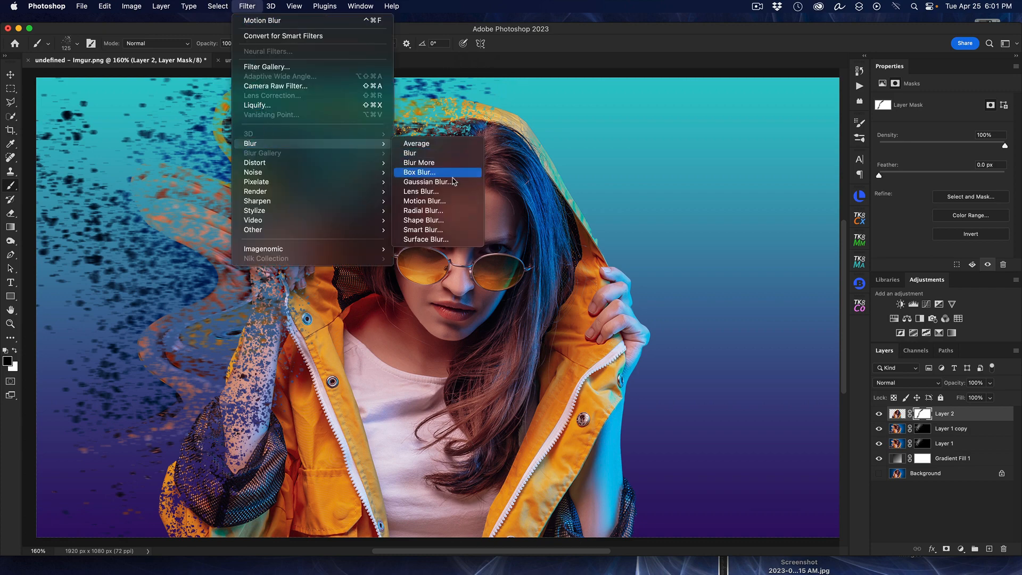
click(445, 201)
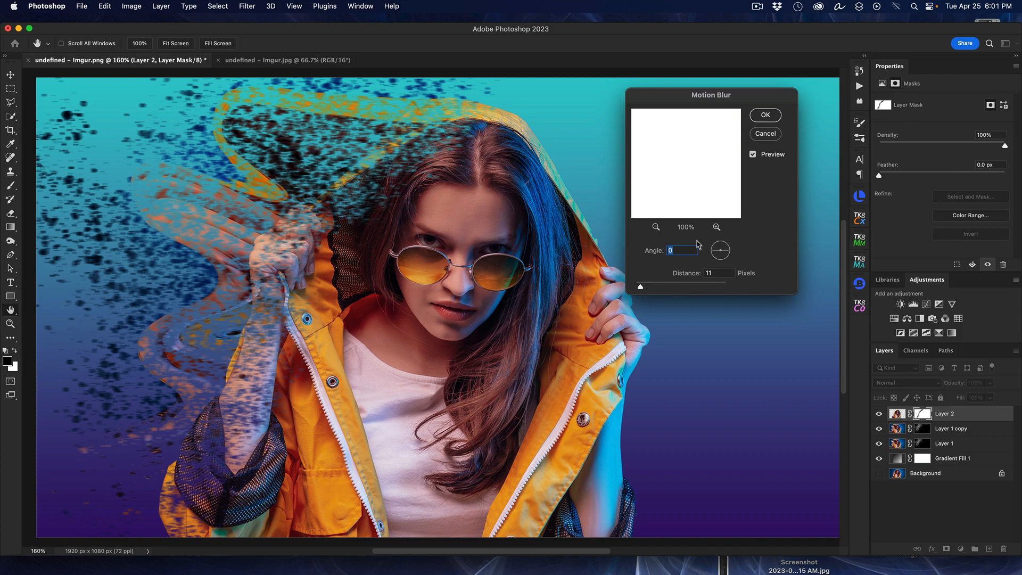
click(752, 155)
click(753, 154)
drag(640, 288, 648, 289)
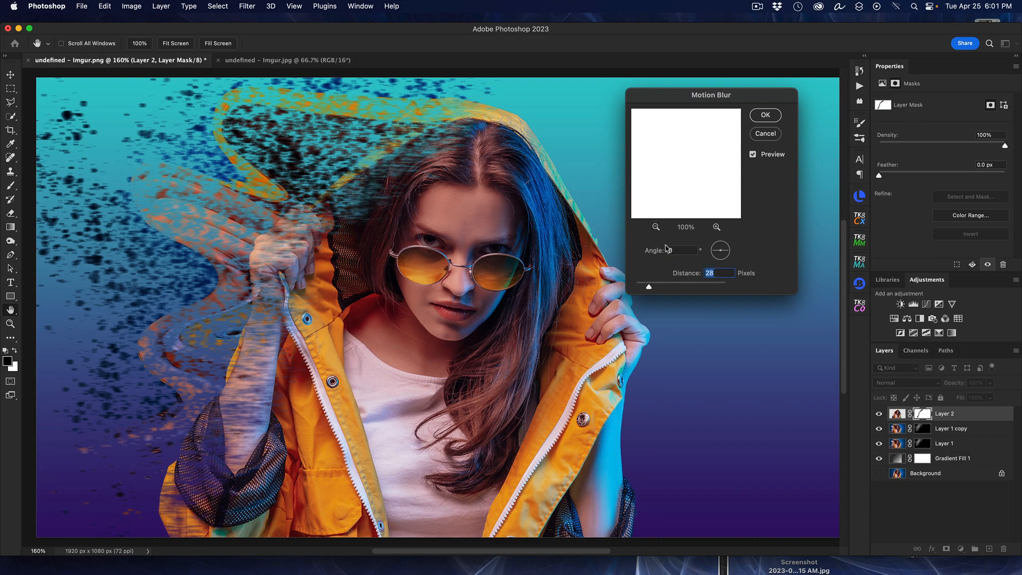
click(765, 116)
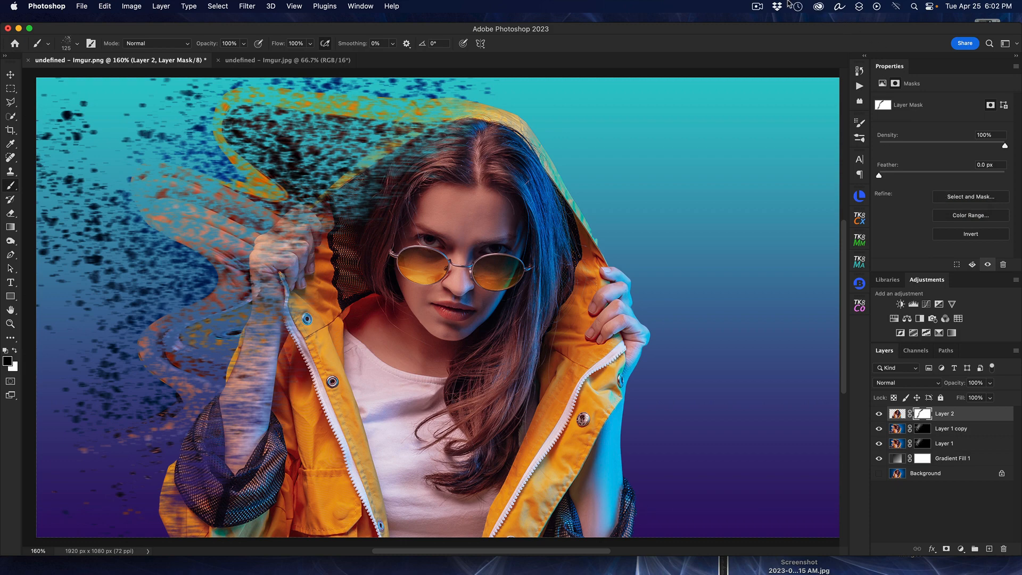
click(764, 6)
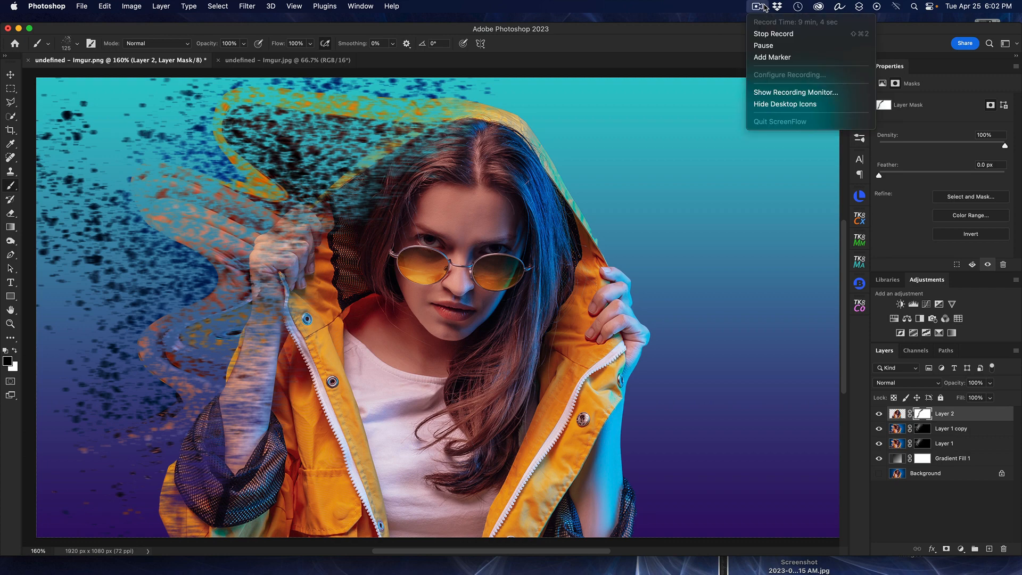
click(774, 33)
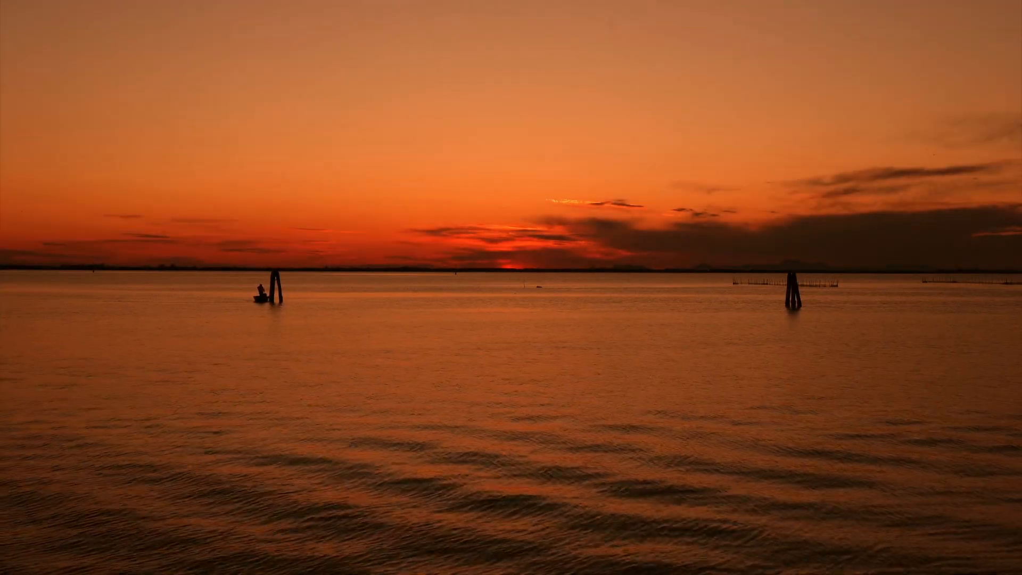